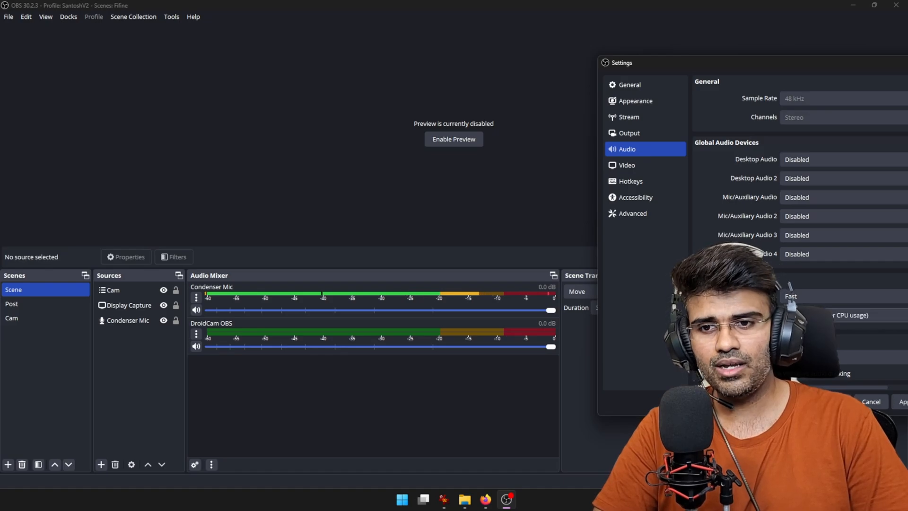
- Move the Settings window clear of the mixer, apply the audio settings and close the window
drag(752, 67, 660, 40)
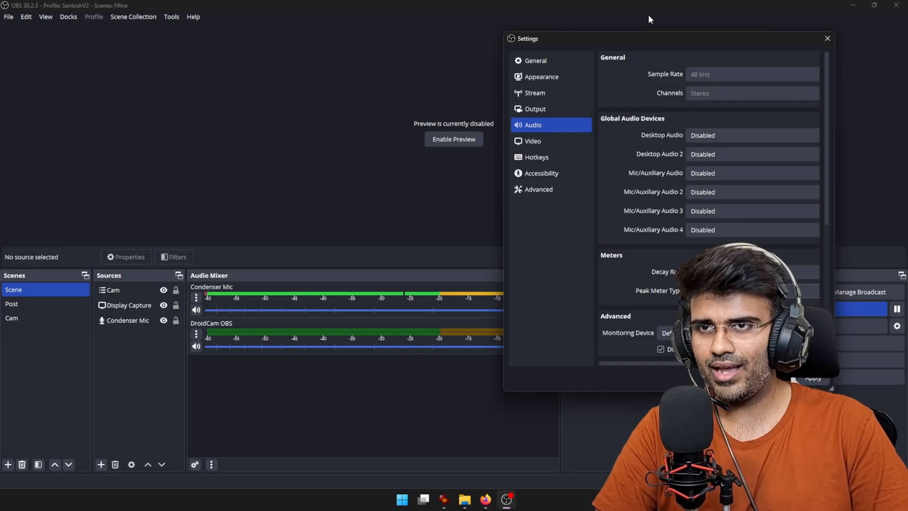
drag(663, 37, 731, 32)
click(882, 372)
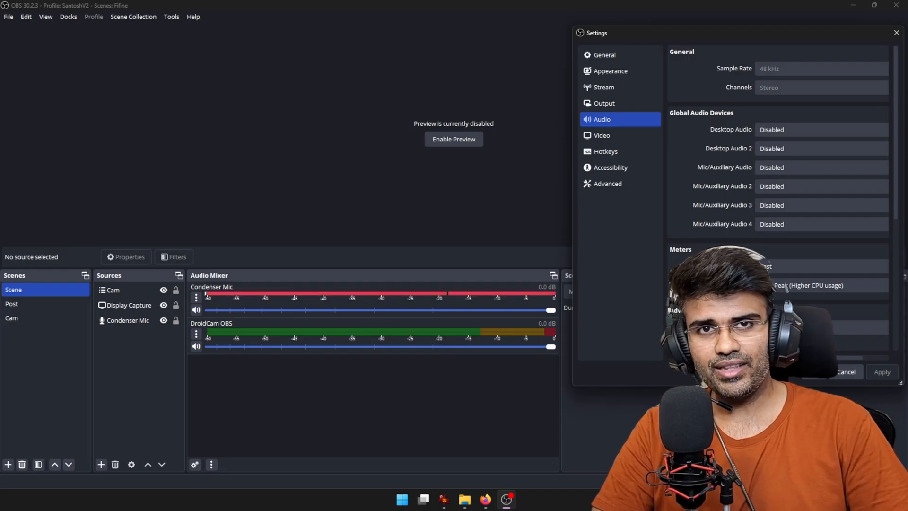
click(819, 377)
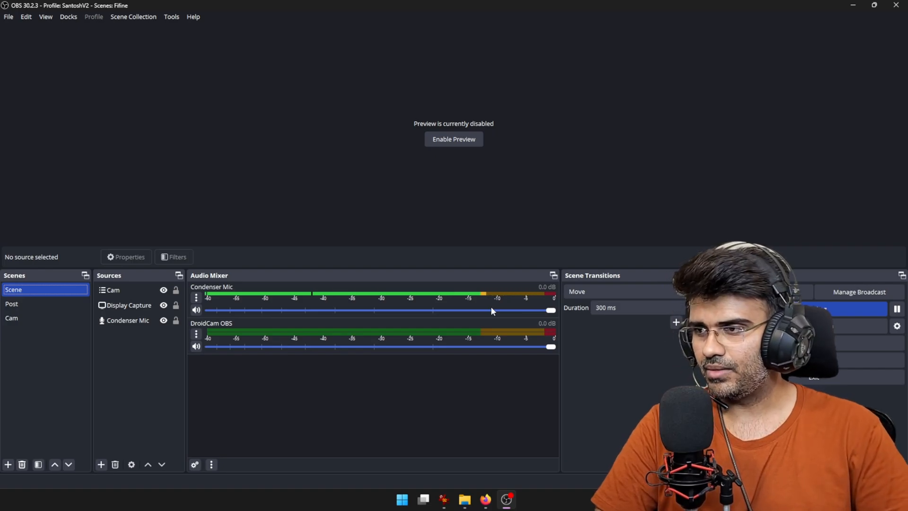
click(136, 321)
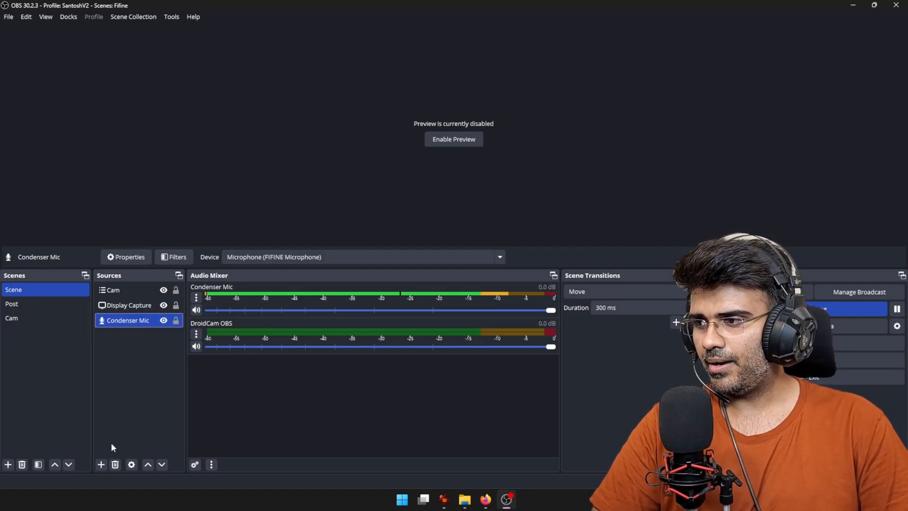
click(100, 466)
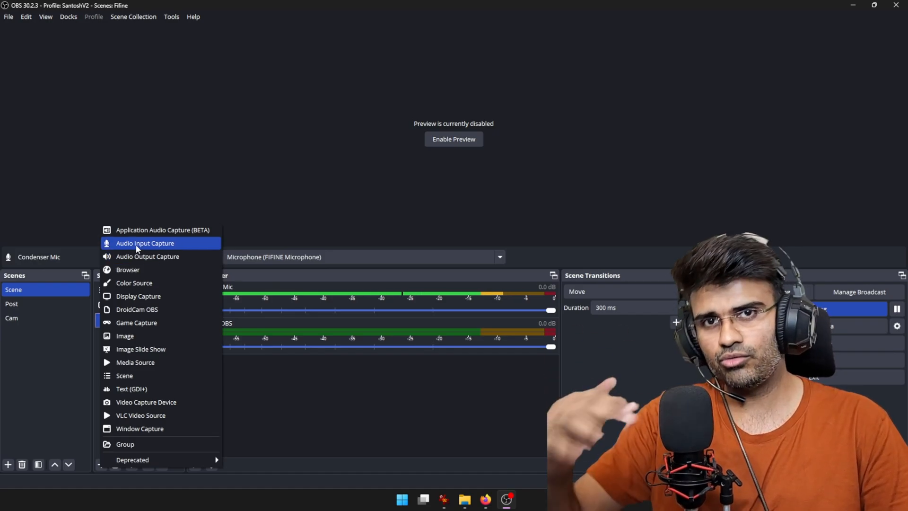
click(329, 387)
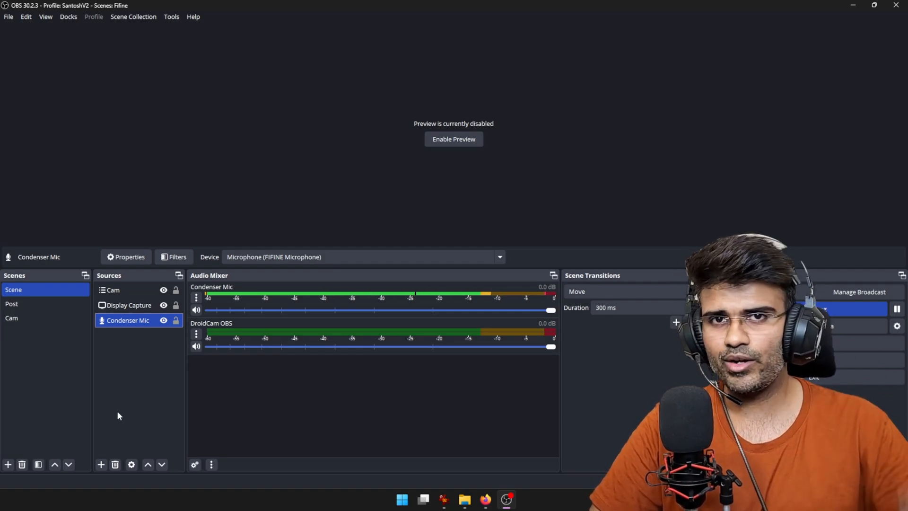
- Open the filters of the Condenser Mic source and add a Noise Suppression filter with its default name
right_click(131, 319)
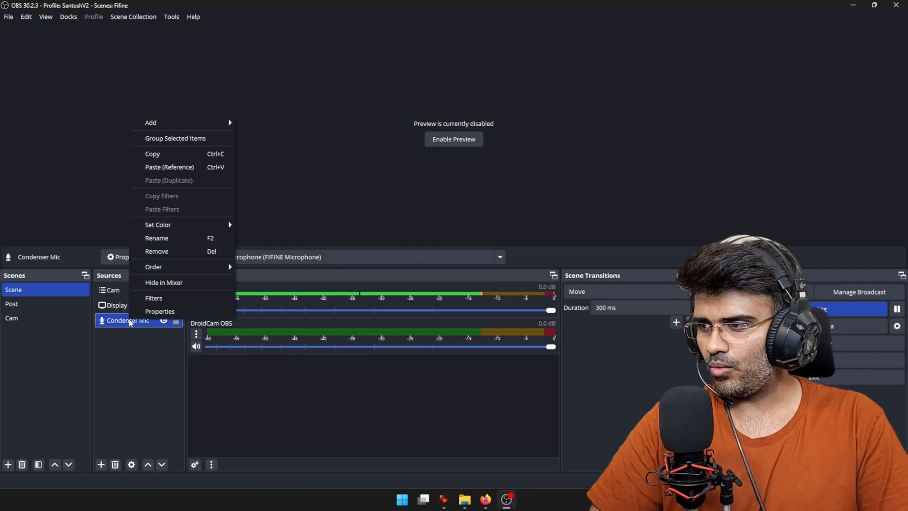
click(150, 298)
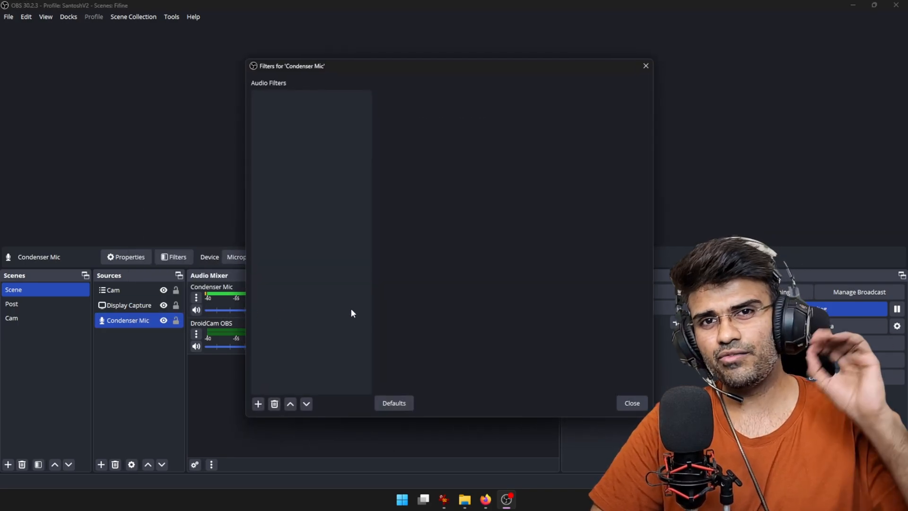
click(258, 406)
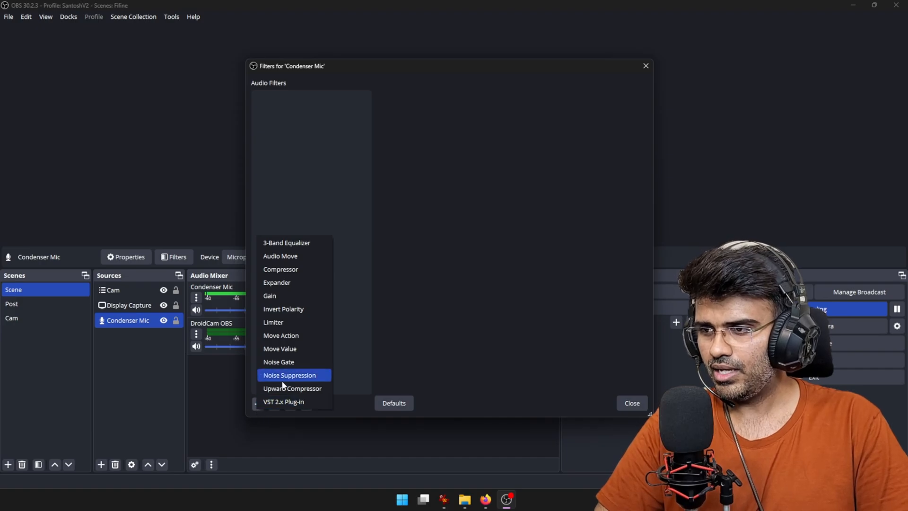
click(254, 399)
click(260, 405)
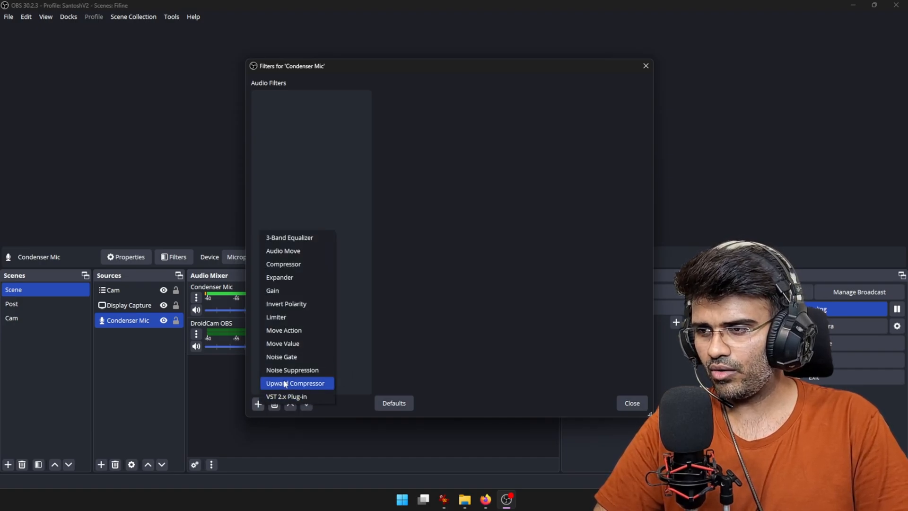
click(322, 370)
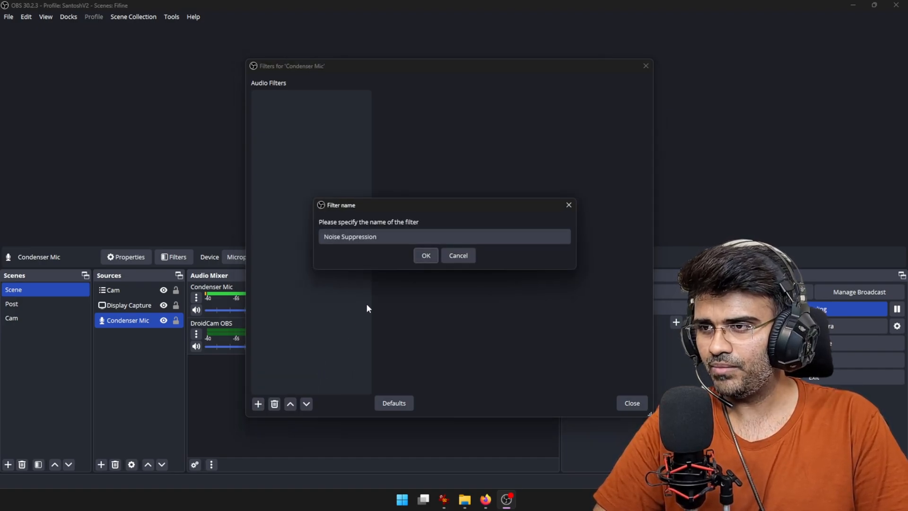
click(425, 258)
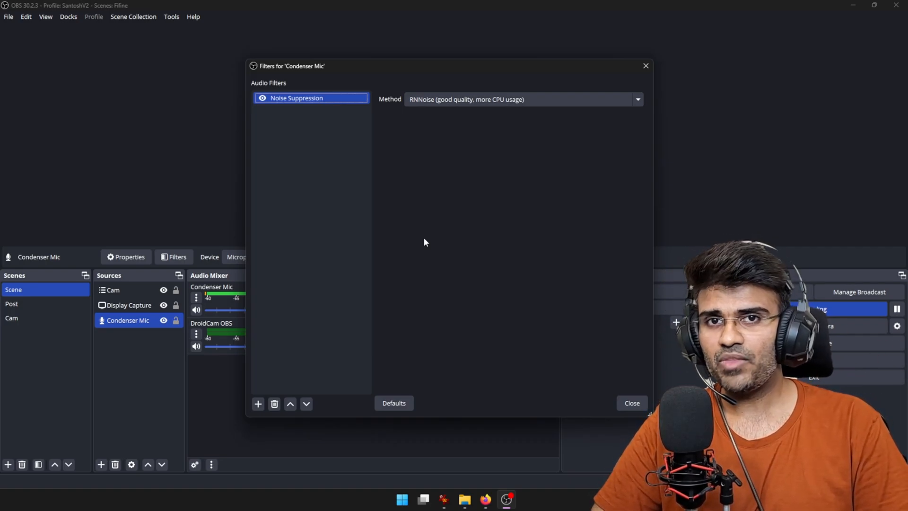
- Look through the available noise suppression methods and postpone the break reminder by 3 minutes
click(510, 98)
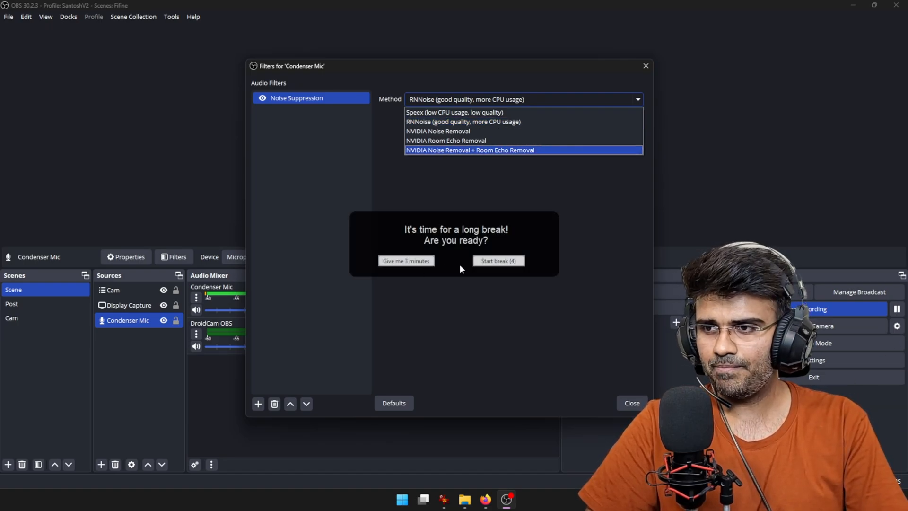
click(432, 260)
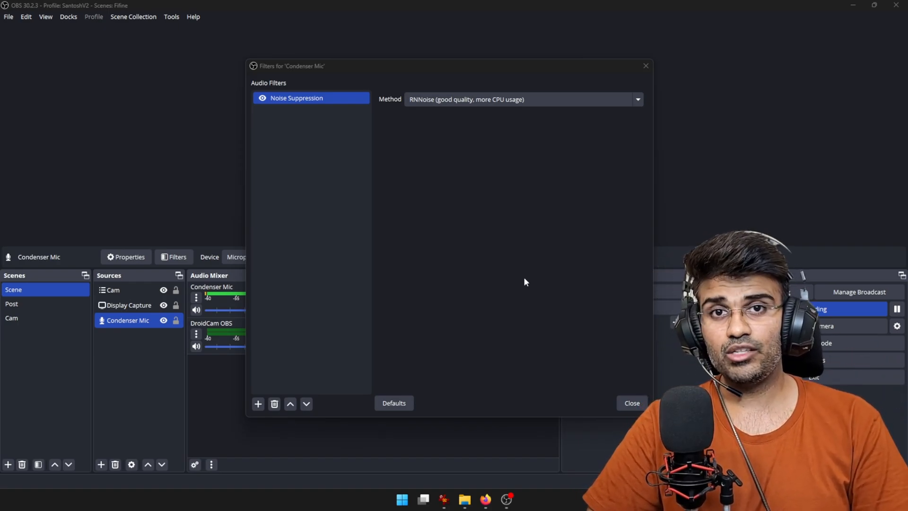
drag(486, 71, 464, 66)
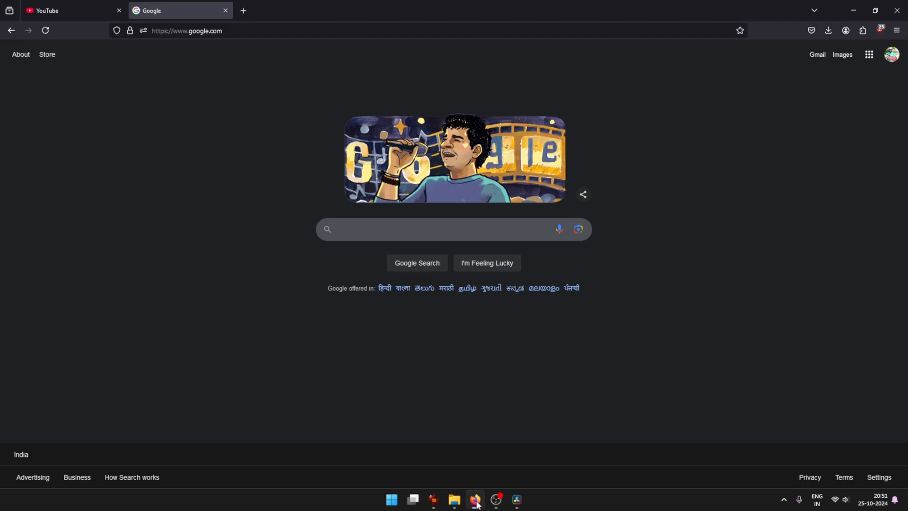
- In Firefox, search Google for "nvidia audio sdk" and open the NVIDIA Broadcast Download Resources page
click(365, 229)
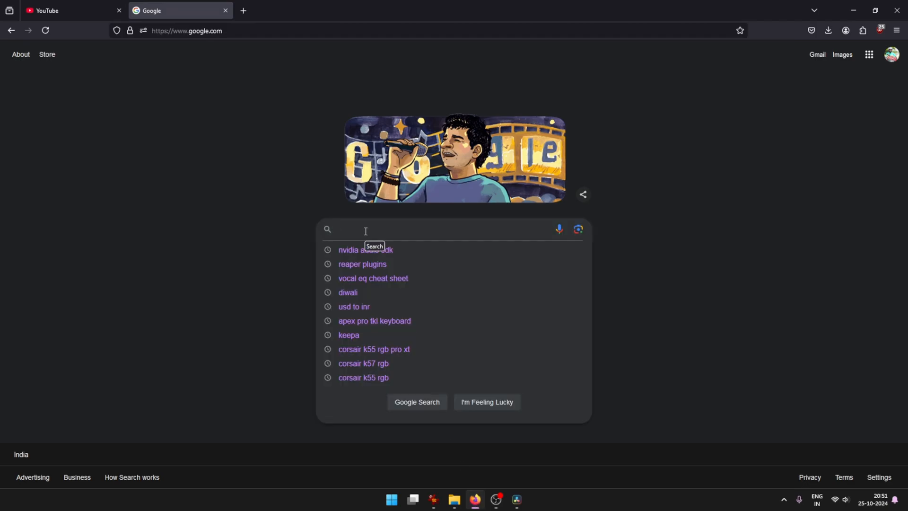
text(nvidia as)
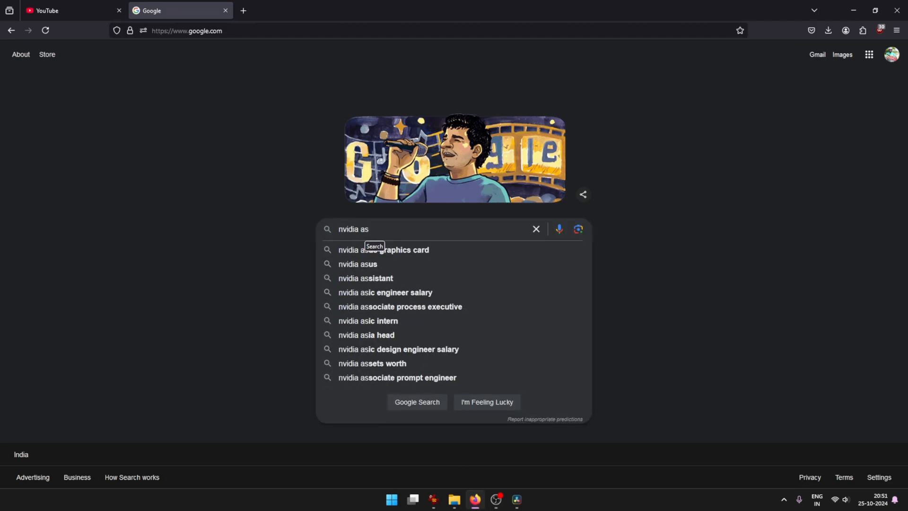
key(BackSpace)
text(udio sdk)
key(Return)
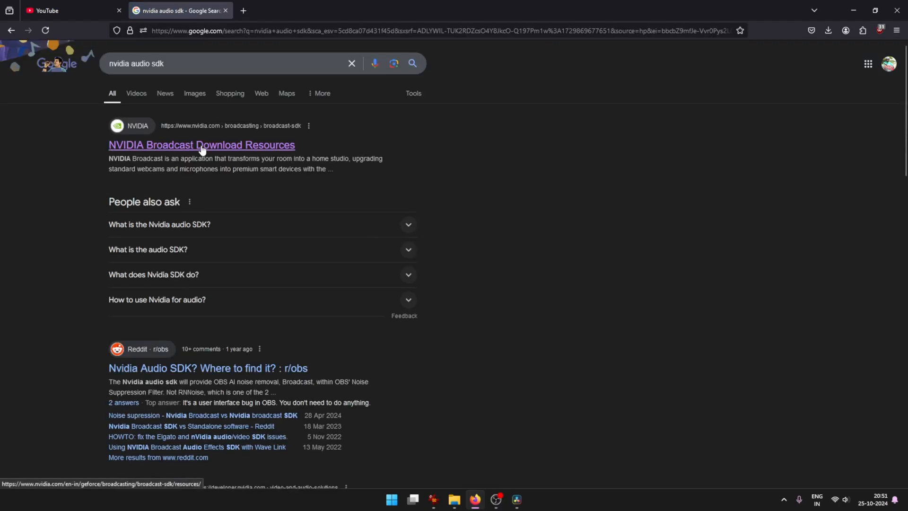
click(256, 148)
- Examine the Audio Effects downloads for the different RTX series, especially the RTX 30 Series entry
scroll(131, 286, down, 5)
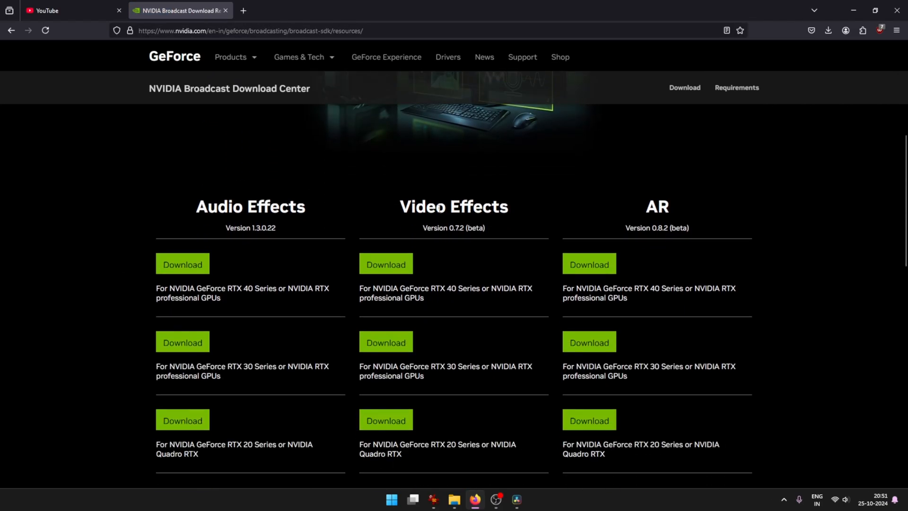
scroll(85, 225, down, 1)
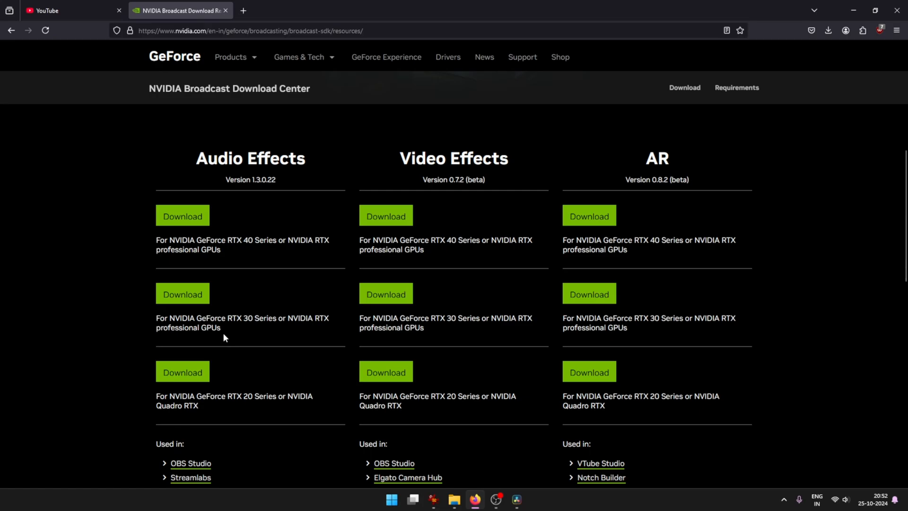
triple_click(237, 319)
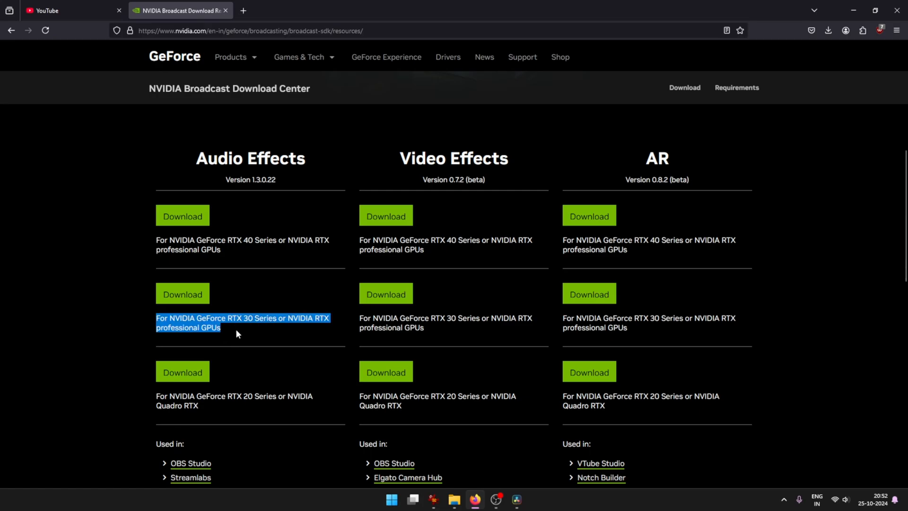
drag(196, 319, 245, 328)
click(245, 327)
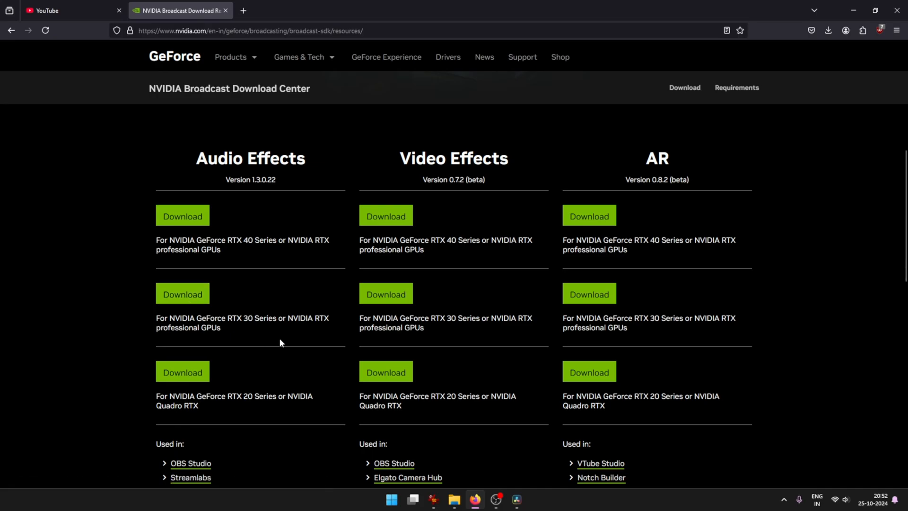
scroll(279, 339, down, 2)
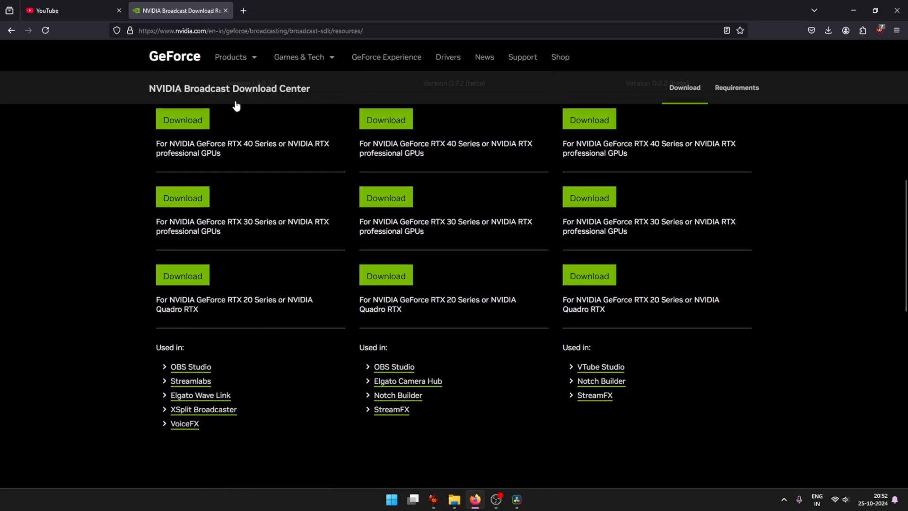
click(247, 66)
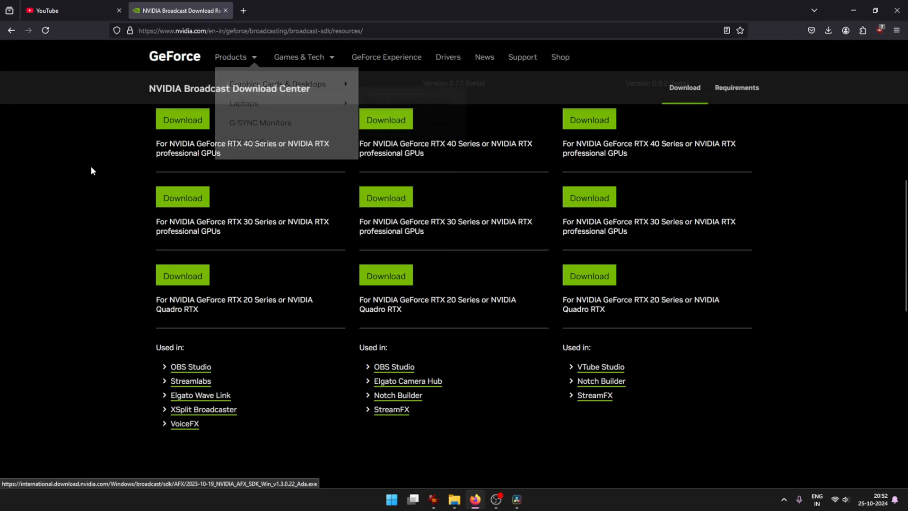
- Search the web for "nvidia broadcast" and open the NVIDIA Broadcast App page
click(253, 32)
text(n)
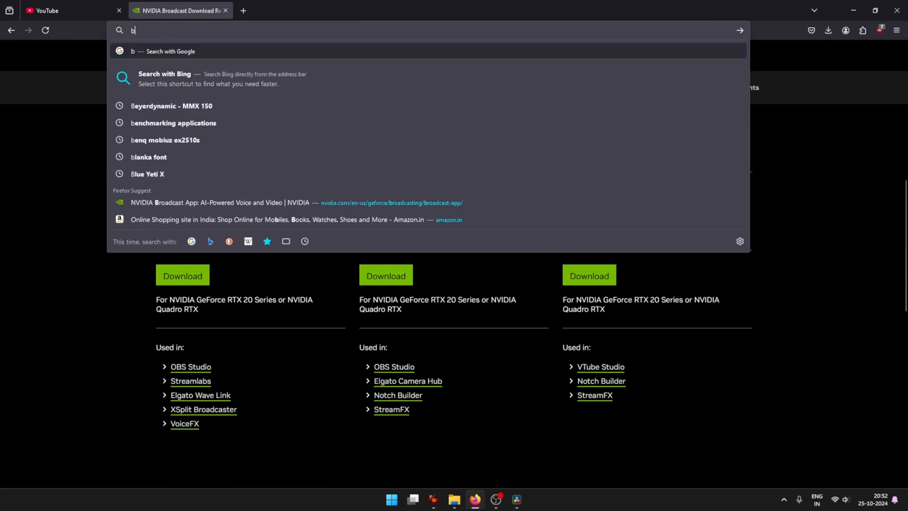
key(BackSpace)
text(nvidia broadcat)
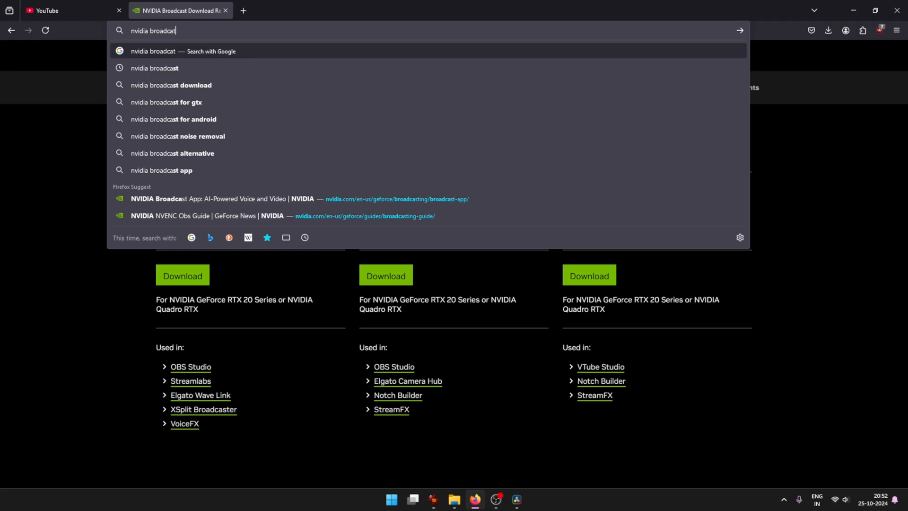
key(BackSpace)
text(st)
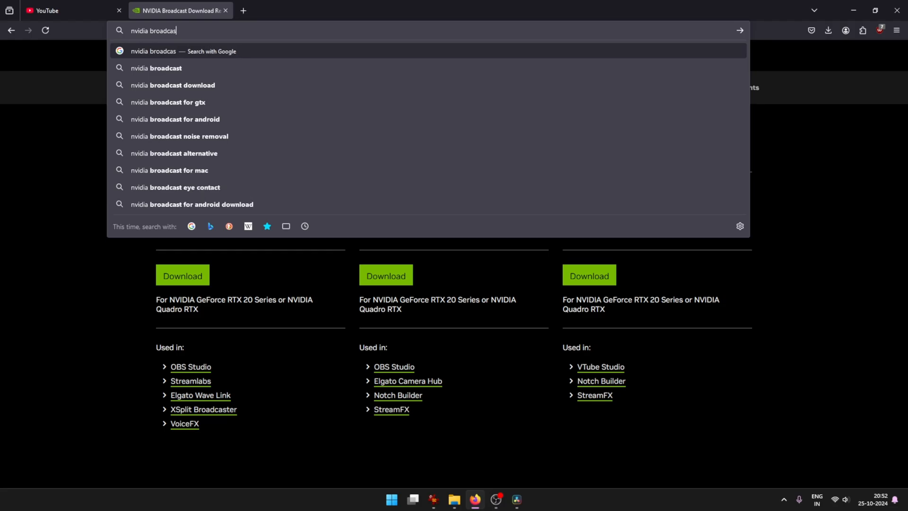
key(Return)
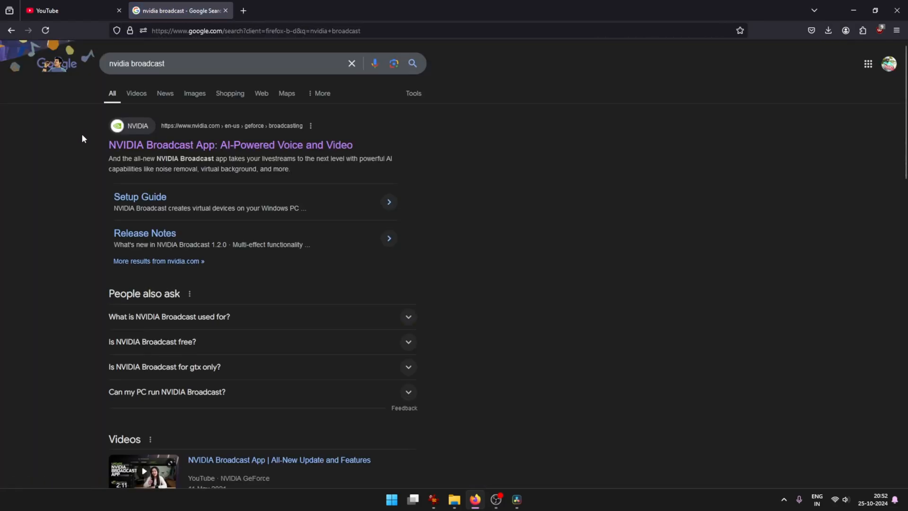
click(198, 149)
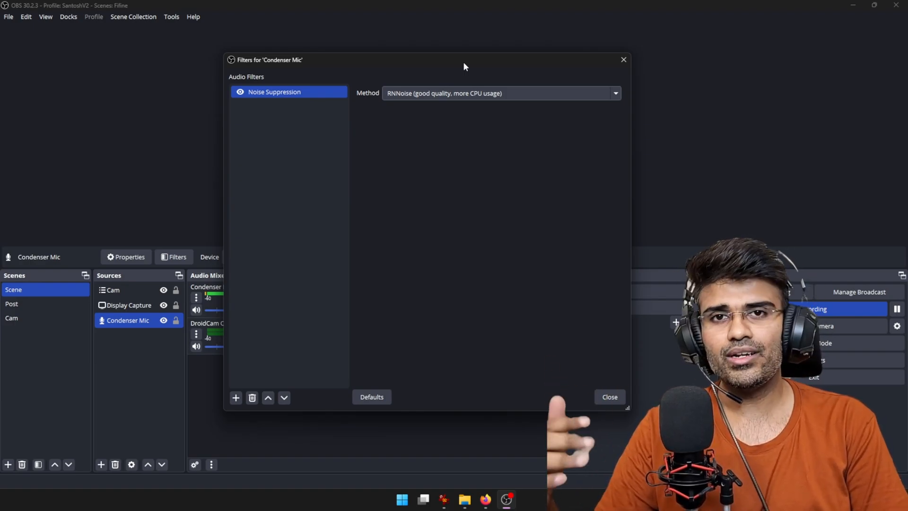
- Back in OBS, try a Noise Gate filter on the Condenser Mic and remove it again
click(236, 398)
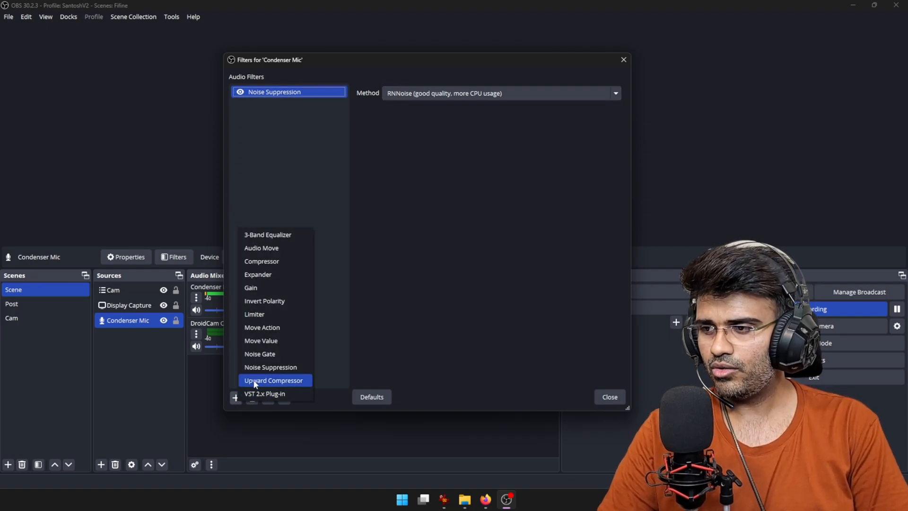
click(281, 354)
click(406, 250)
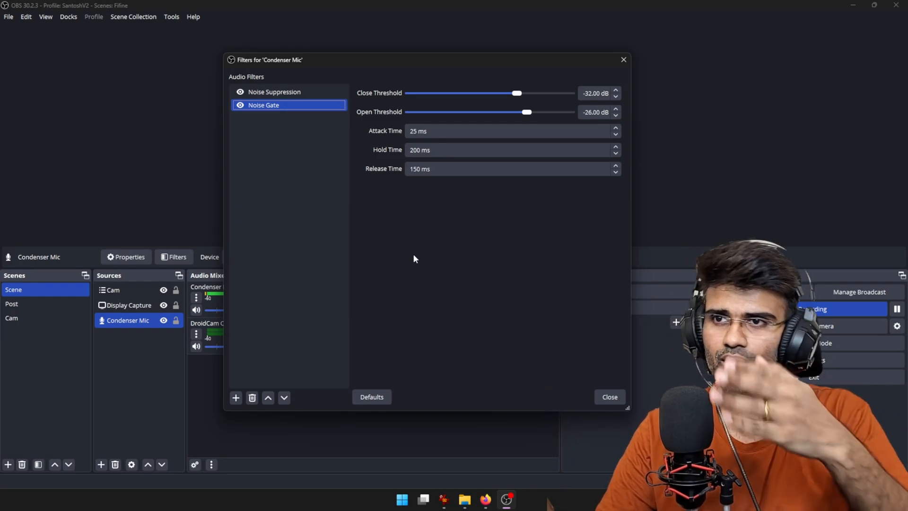
click(252, 399)
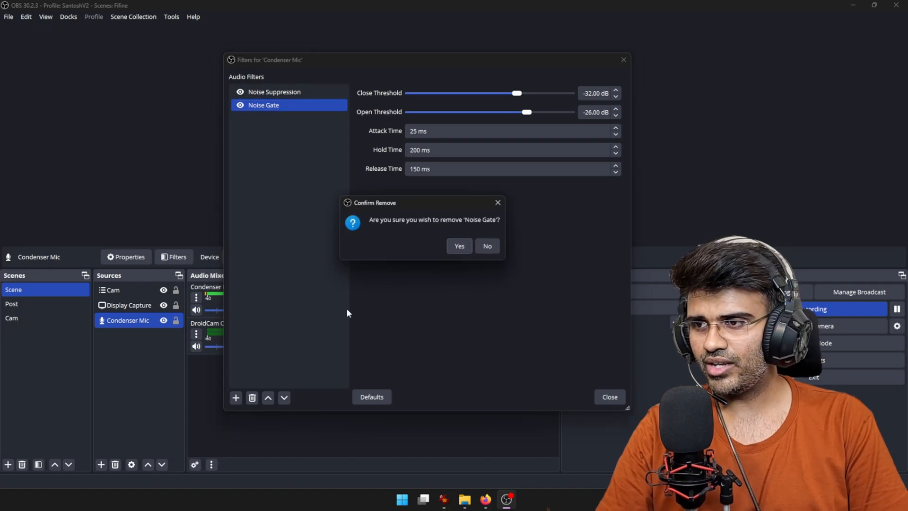
click(456, 248)
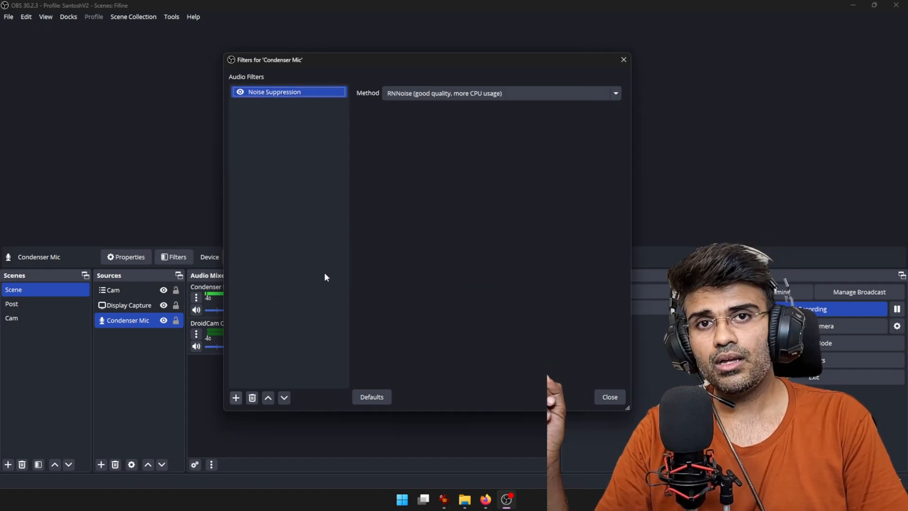
- Add an Expander filter with its default name to the Condenser Mic below Noise Suppression
click(235, 398)
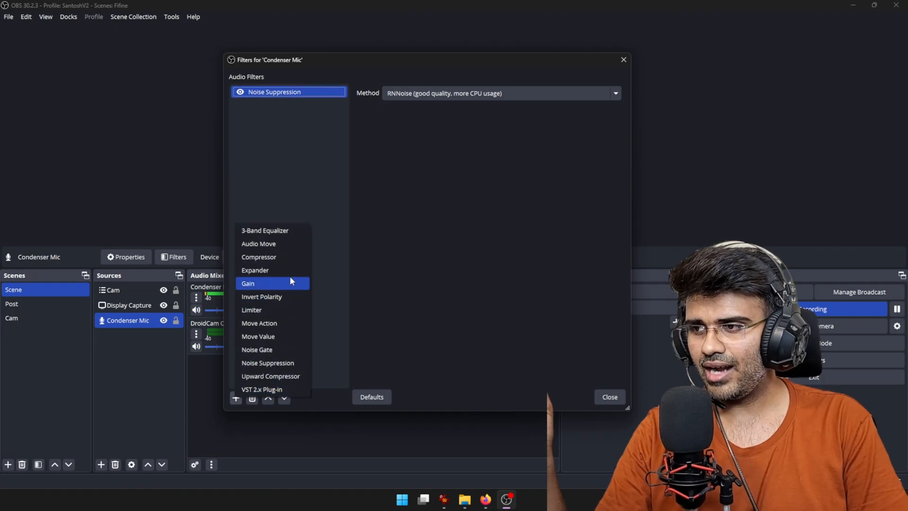
click(289, 266)
click(397, 248)
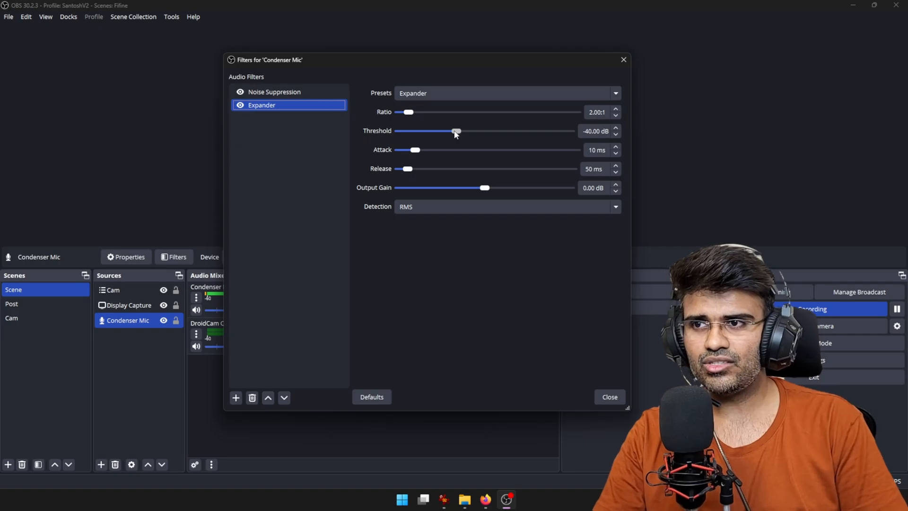
- Toggle the Expander off and back on to compare the sound, and set its threshold to -45 dB
click(241, 106)
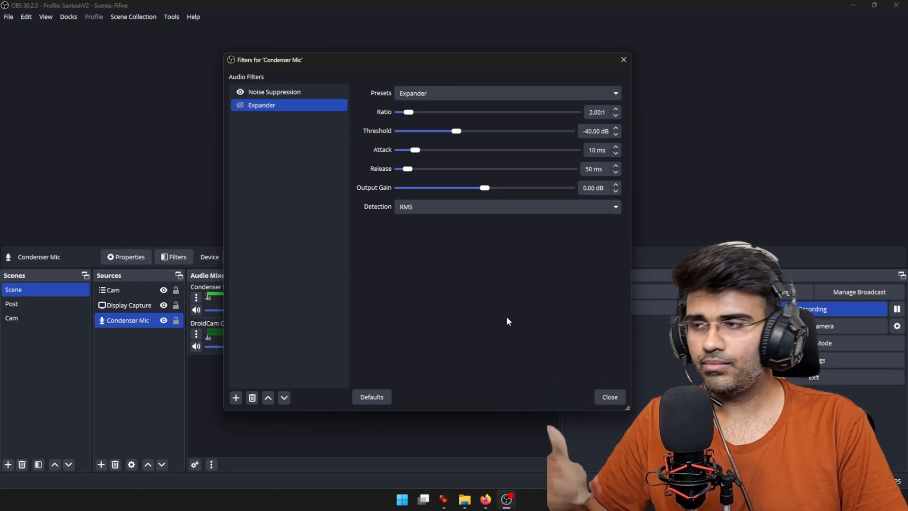
click(240, 106)
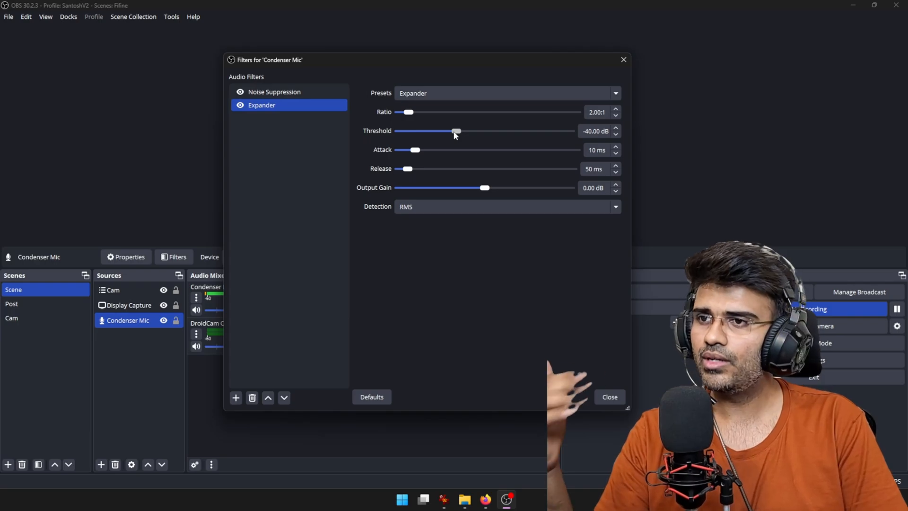
drag(455, 135, 440, 135)
click(616, 128)
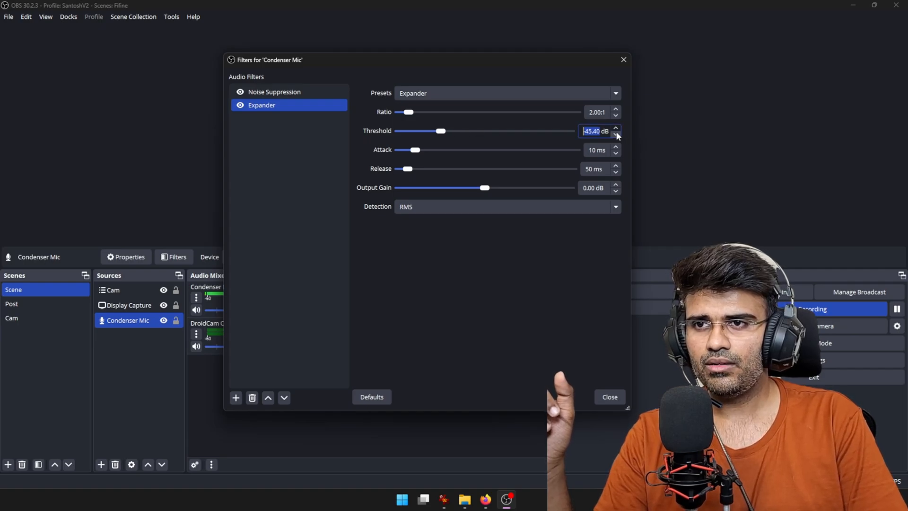
click(616, 128)
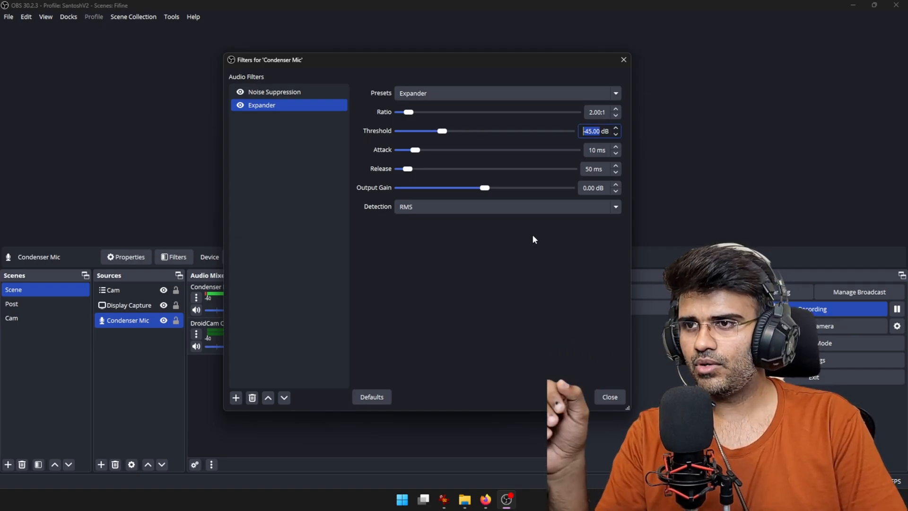
click(532, 250)
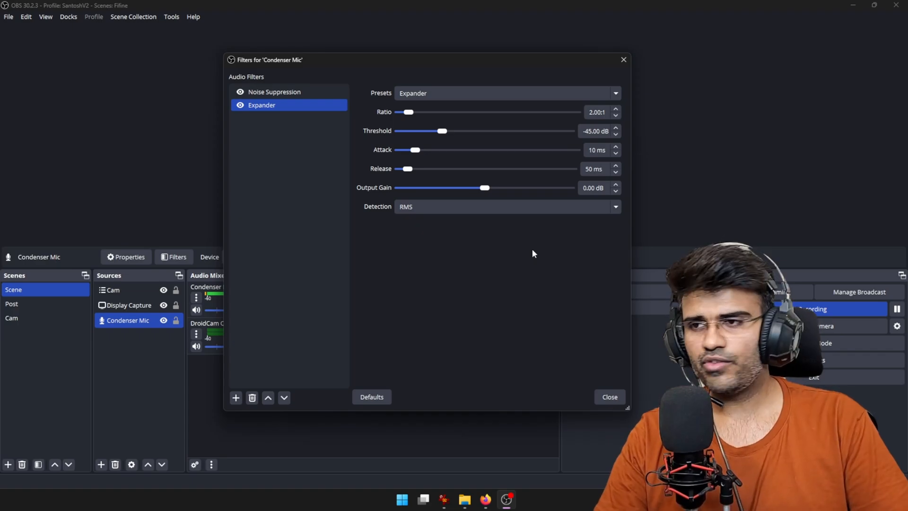
- Set the Expander's attack to 1 ms and its release to 250 ms
drag(415, 149, 395, 152)
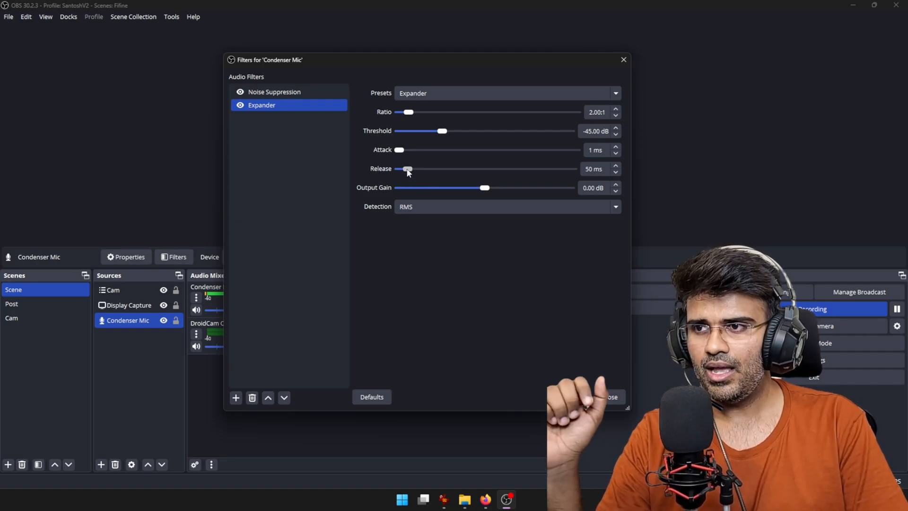
drag(408, 169, 441, 172)
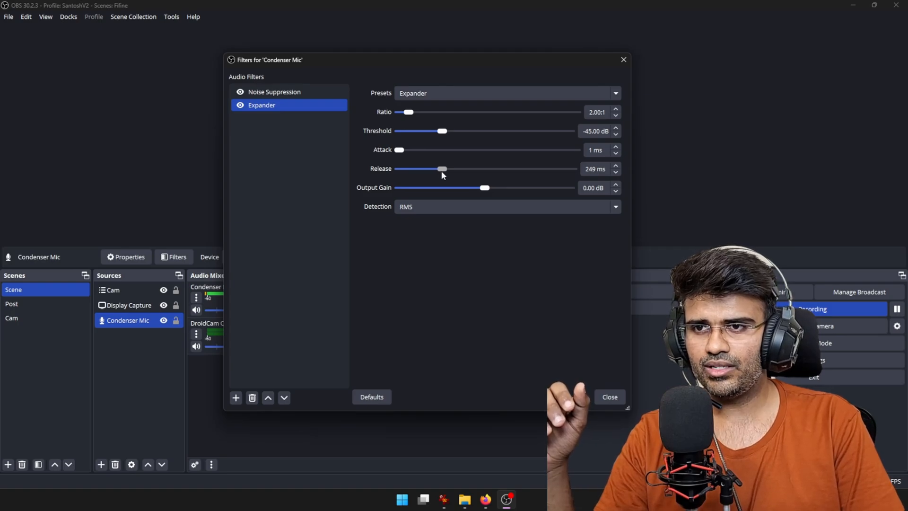
click(616, 166)
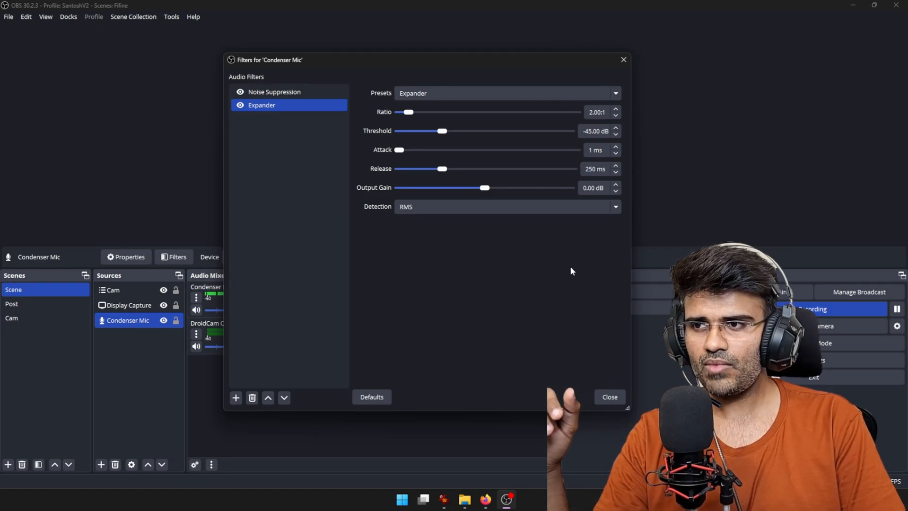
- Add a Compressor filter with its default name to the Condenser Mic below the Expander
click(236, 397)
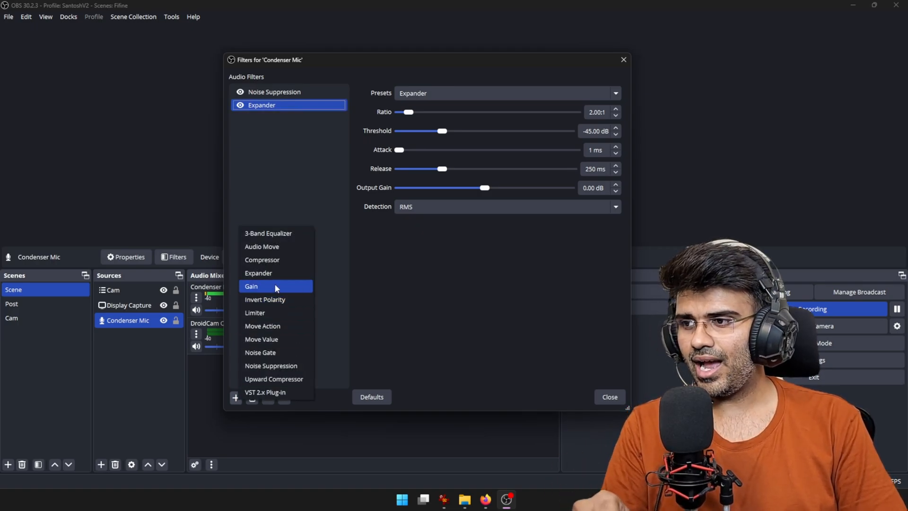
click(286, 263)
click(402, 250)
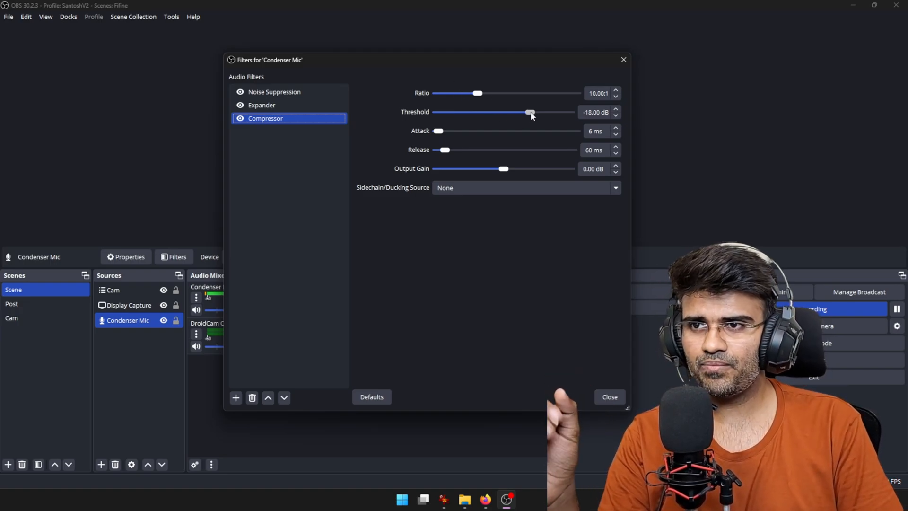
- Check the mic level in the Audio Mixer and set the Compressor's threshold to -10 dB and its ratio to 4:1
drag(511, 60, 840, 64)
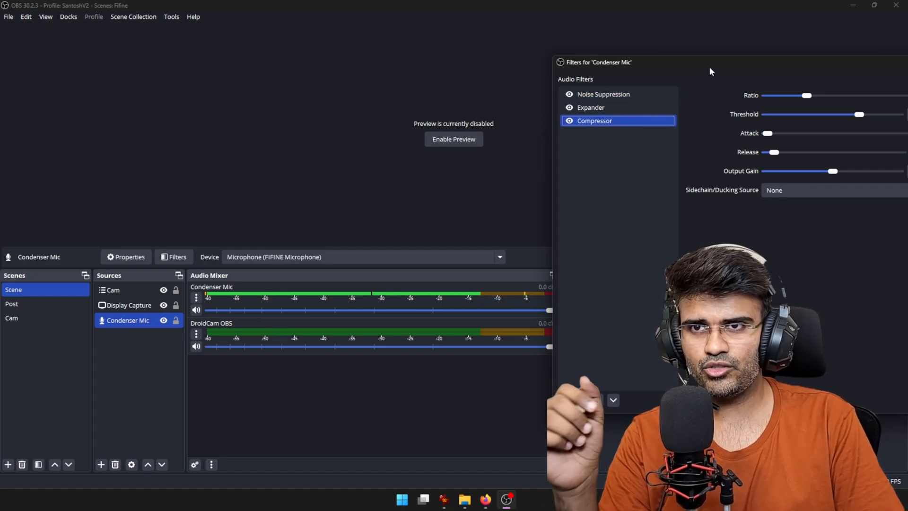
drag(710, 66, 463, 69)
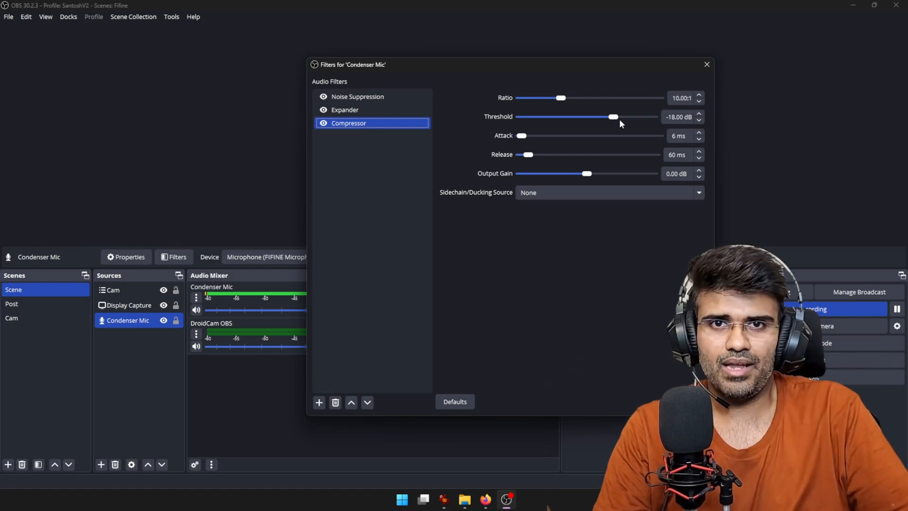
drag(620, 121, 626, 120)
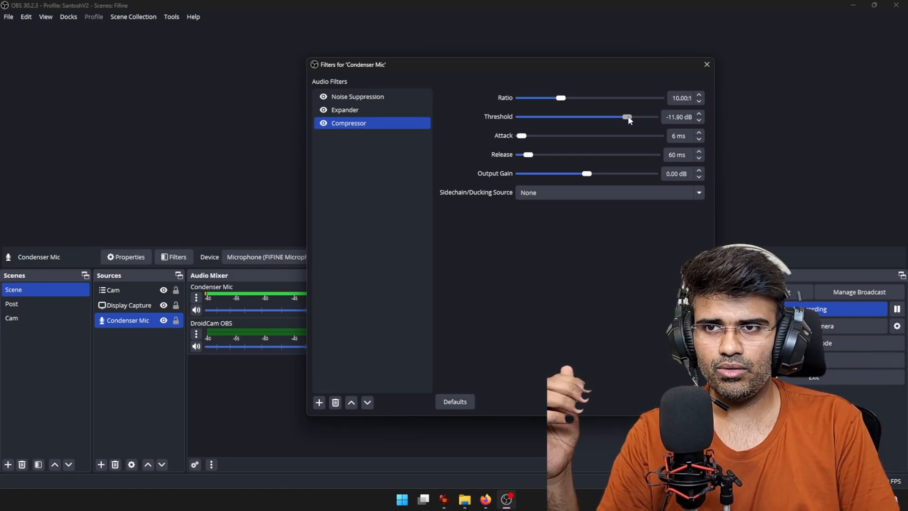
click(698, 114)
click(698, 114)
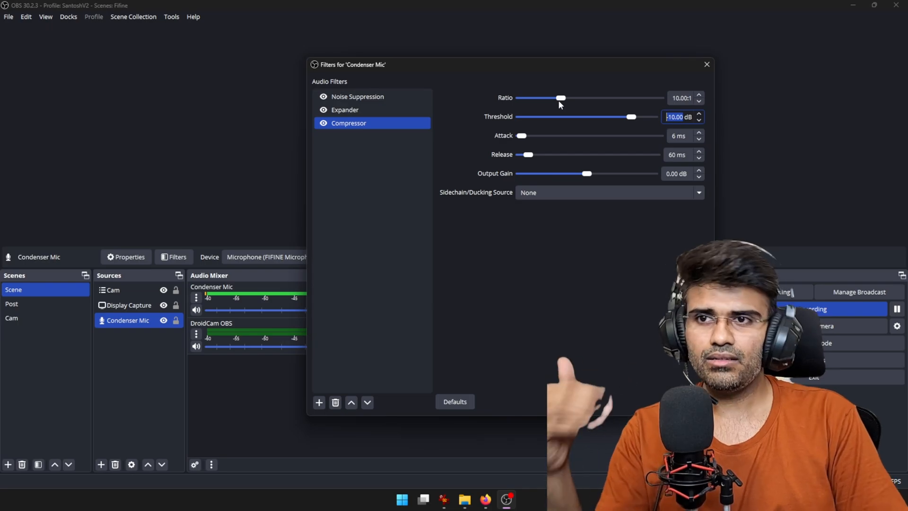
drag(563, 101, 538, 102)
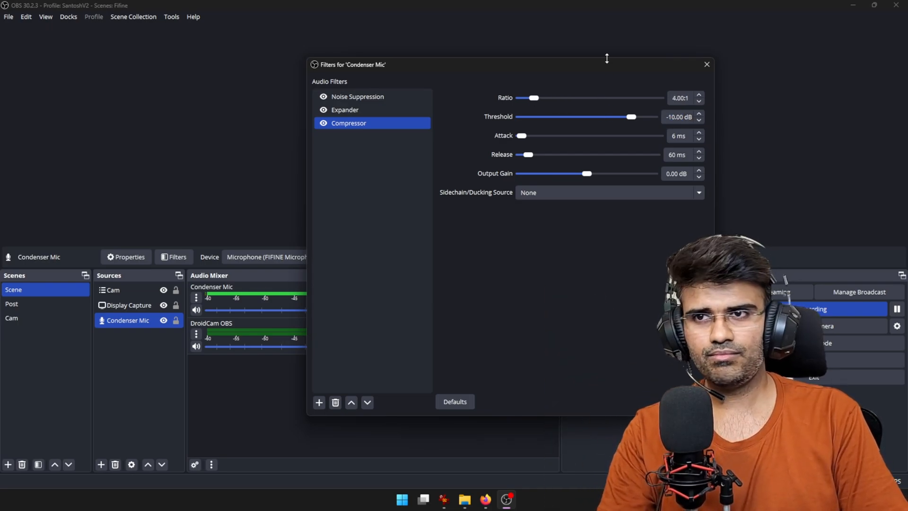
drag(607, 62, 597, 61)
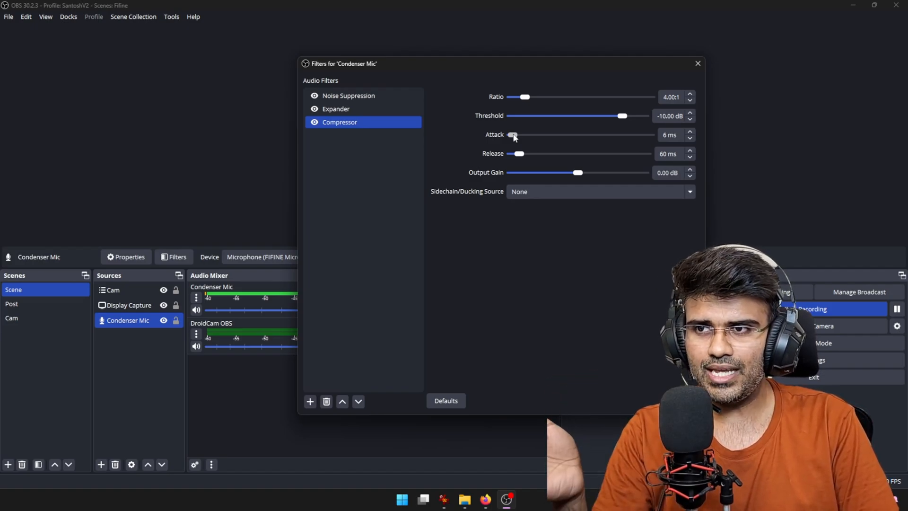
- Set the Compressor's attack to 10 ms and its release to 150 ms
drag(513, 135, 513, 135)
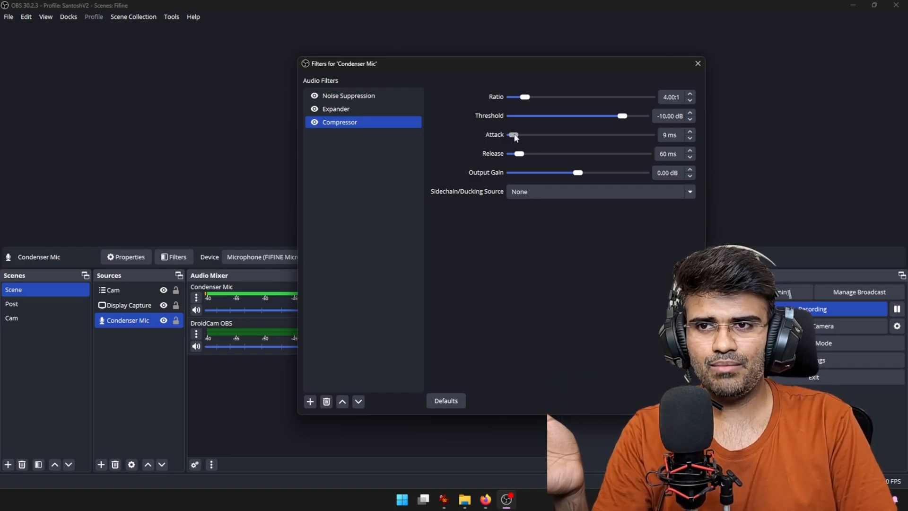
click(691, 132)
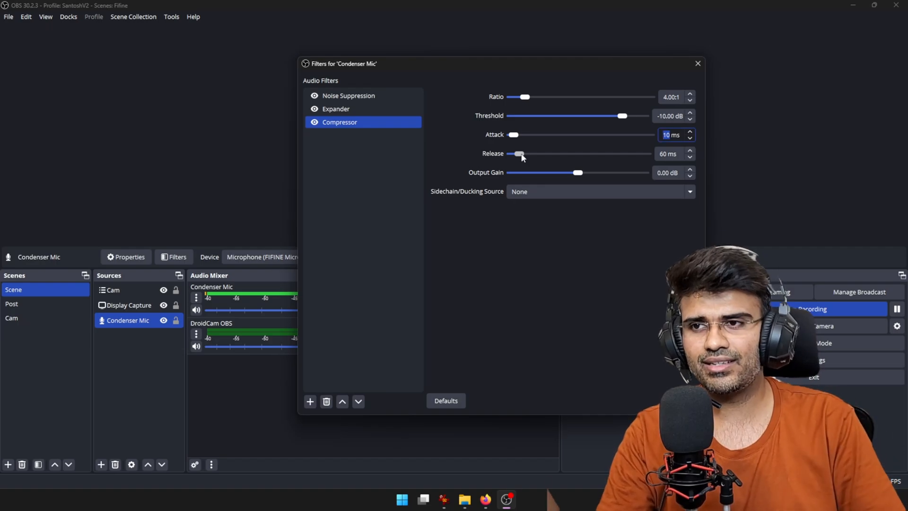
drag(522, 157, 537, 161)
click(690, 157)
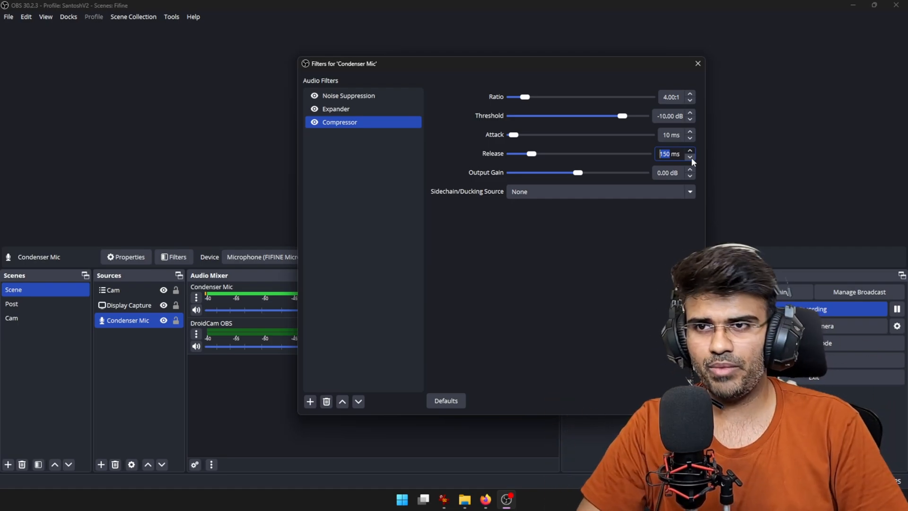
click(650, 228)
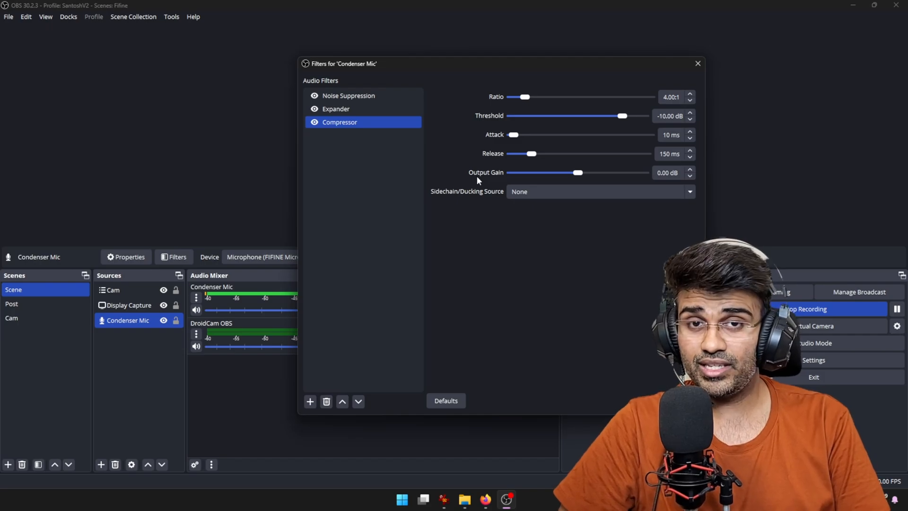
- Try an output gain of 3.90 dB on the Compressor and return it to 0 dB
drag(516, 69, 566, 63)
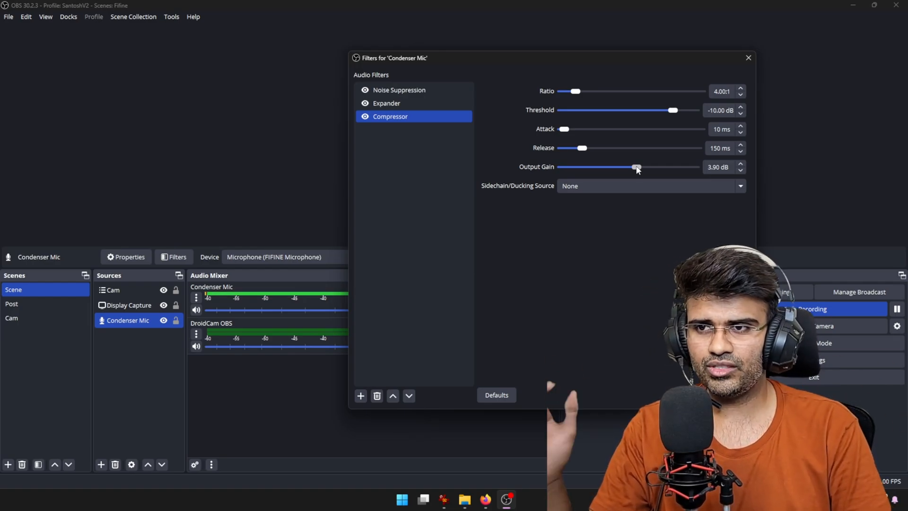
drag(637, 167, 629, 168)
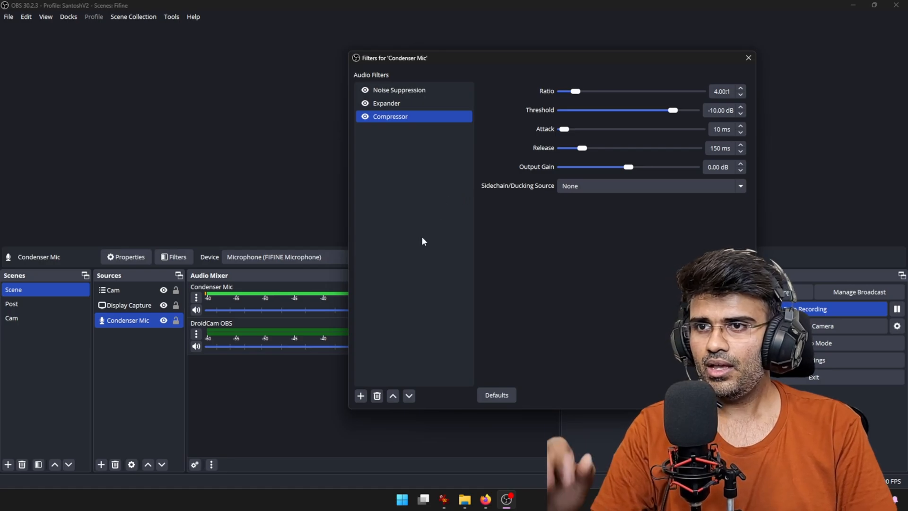
drag(463, 61, 746, 63)
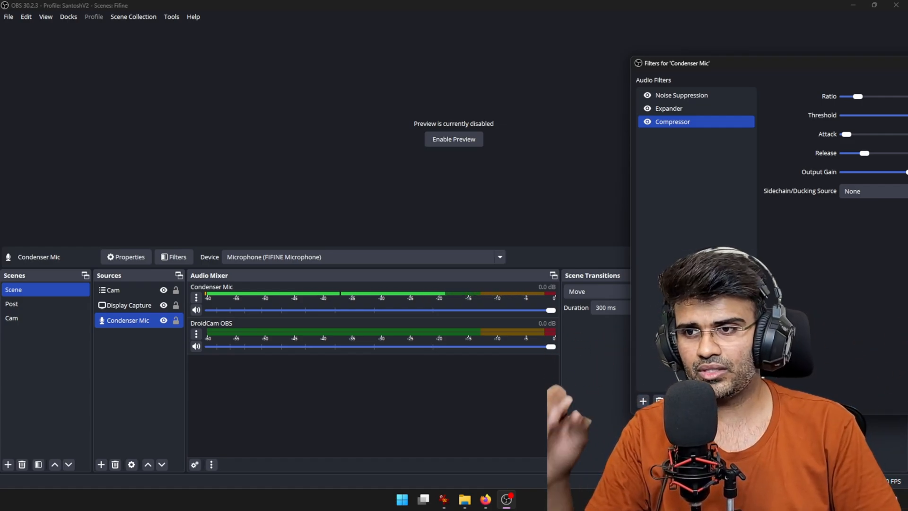
- Add a Limiter filter with its default name to the Condenser Mic below the Compressor
click(643, 401)
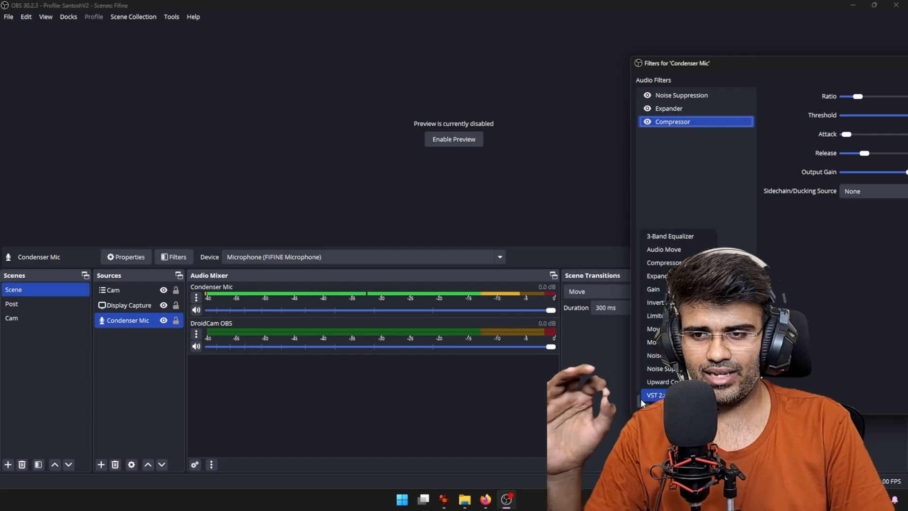
click(705, 66)
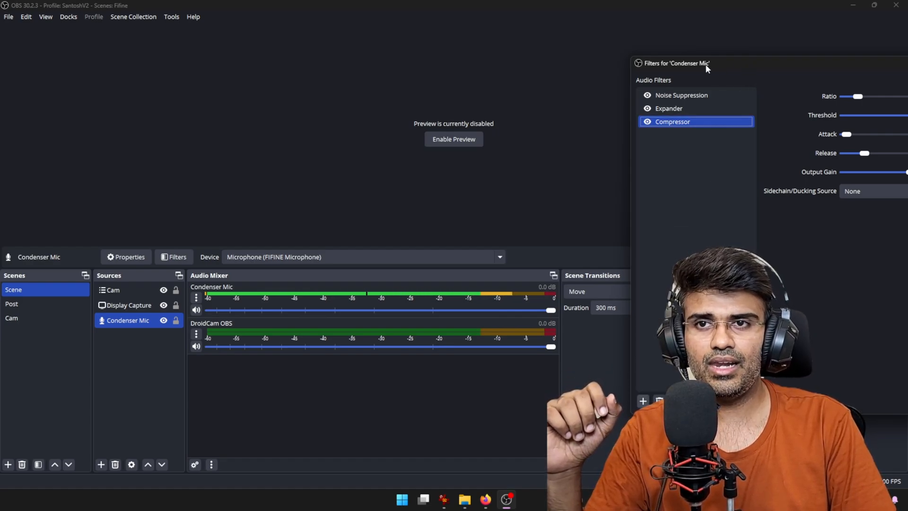
drag(774, 69, 554, 69)
click(423, 402)
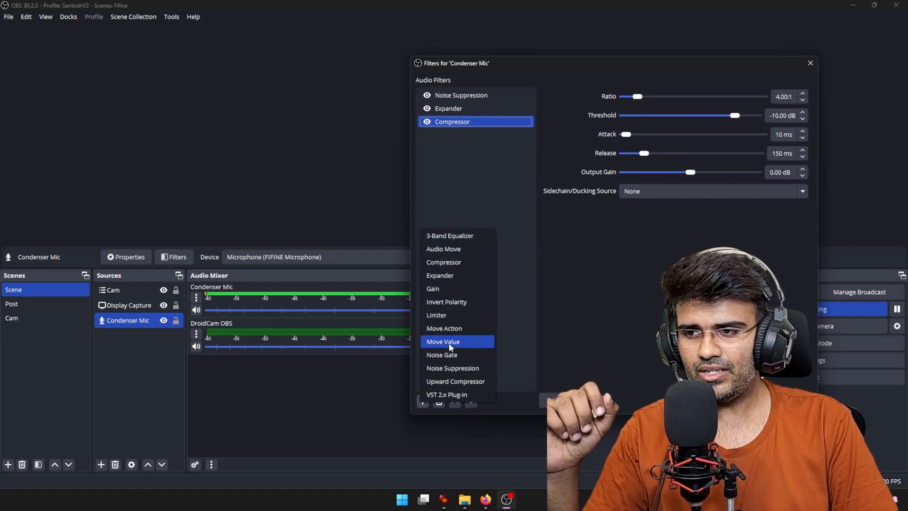
click(458, 314)
click(589, 252)
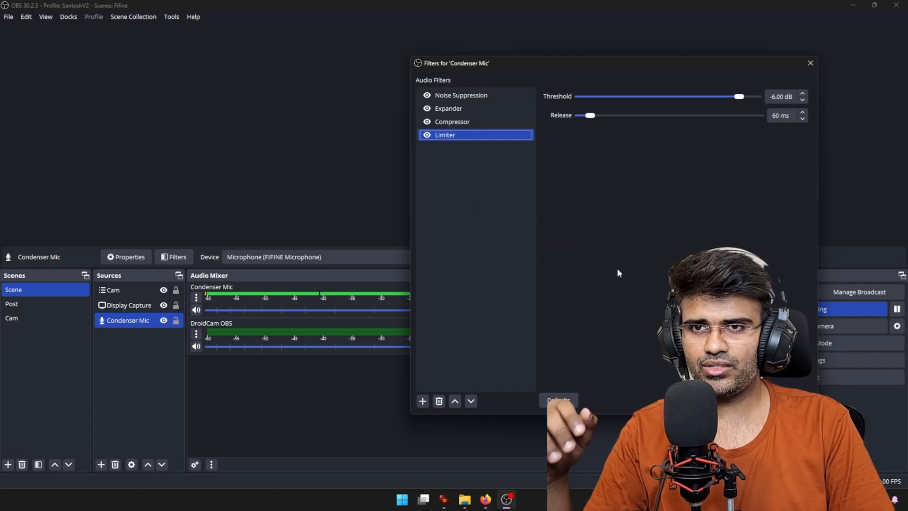
- Move the filters window aside to check the Condenser Mic level in the Audio Mixer, and bring it back
drag(600, 71, 562, 86)
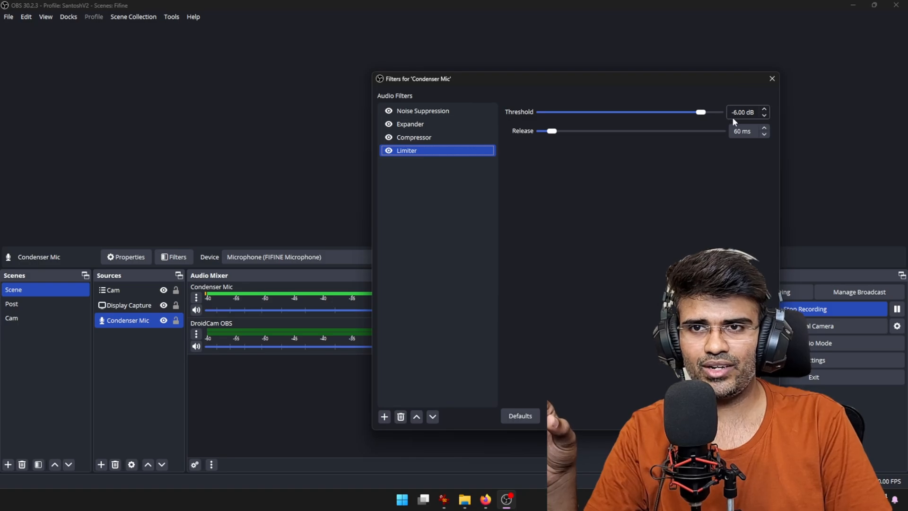
drag(634, 86, 840, 73)
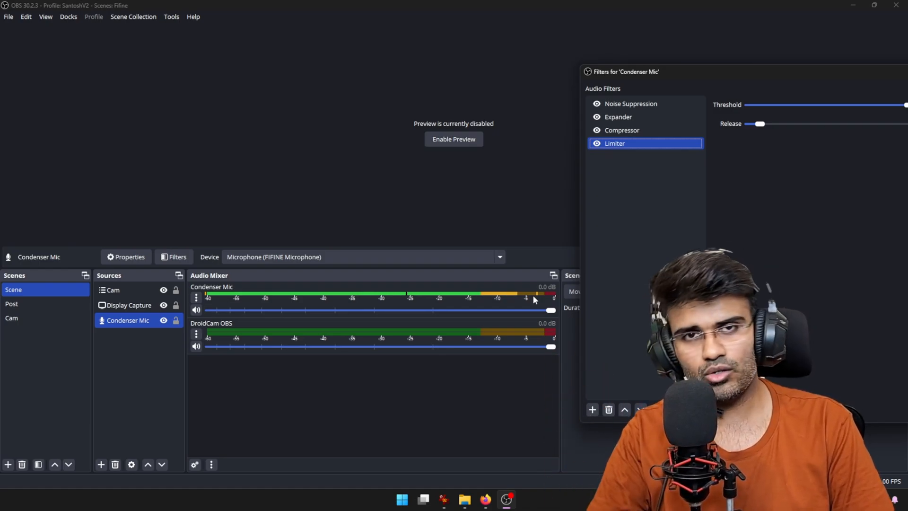
drag(775, 78, 574, 59)
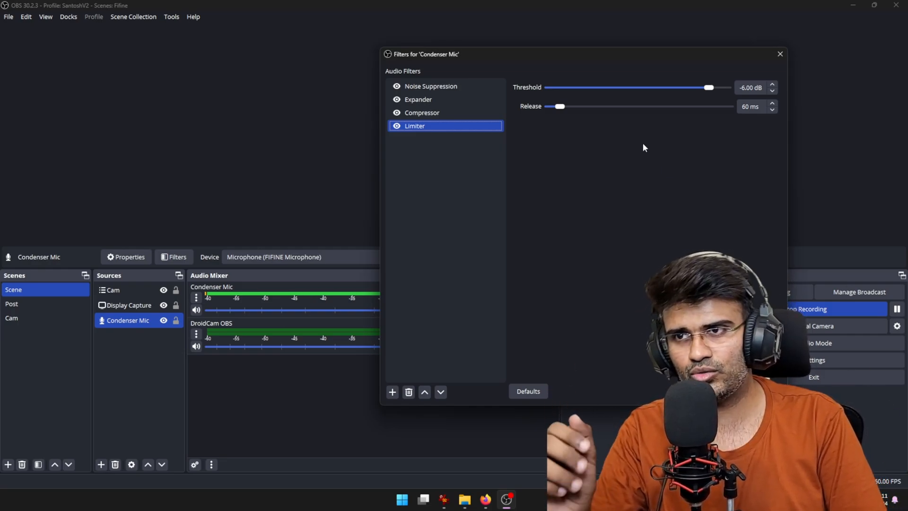
- Disable Noise Suppression, Expander, Compressor and Limiter, and enable all four again to compare the mic's sound
drag(633, 55, 633, 84)
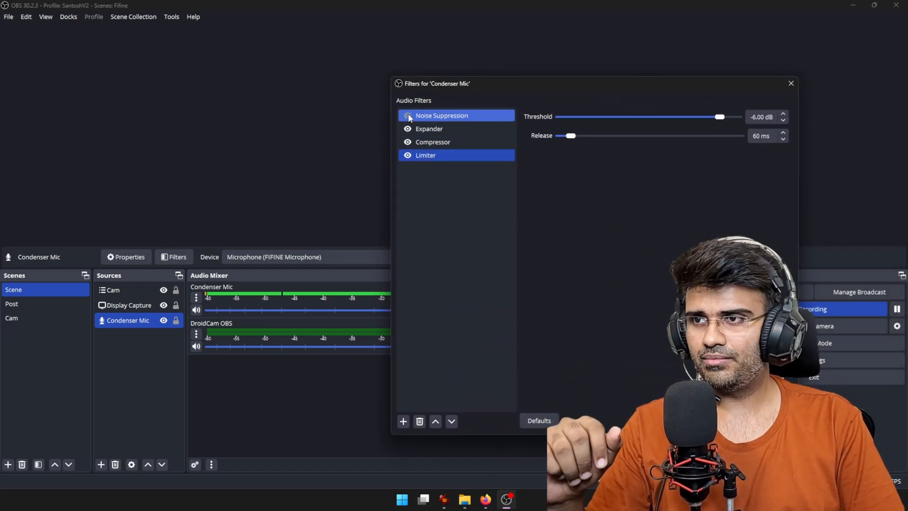
click(408, 129)
click(408, 141)
click(408, 156)
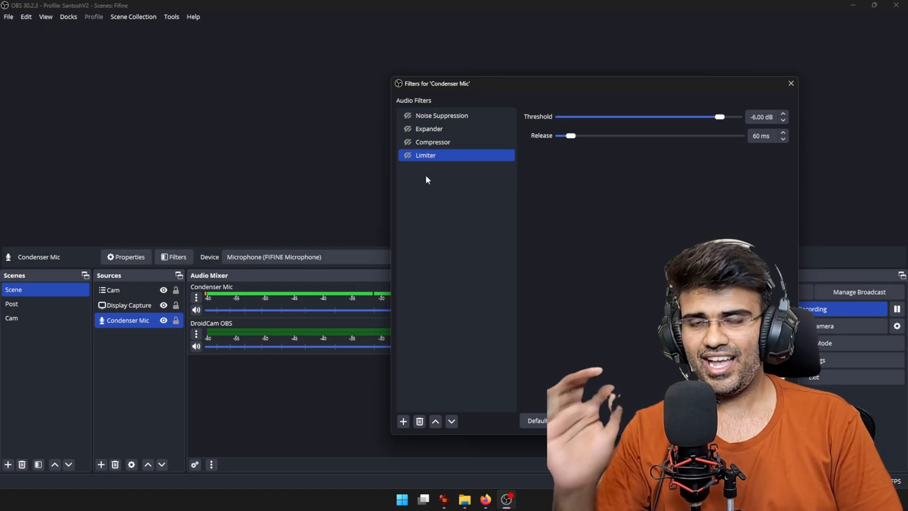
click(408, 116)
click(408, 129)
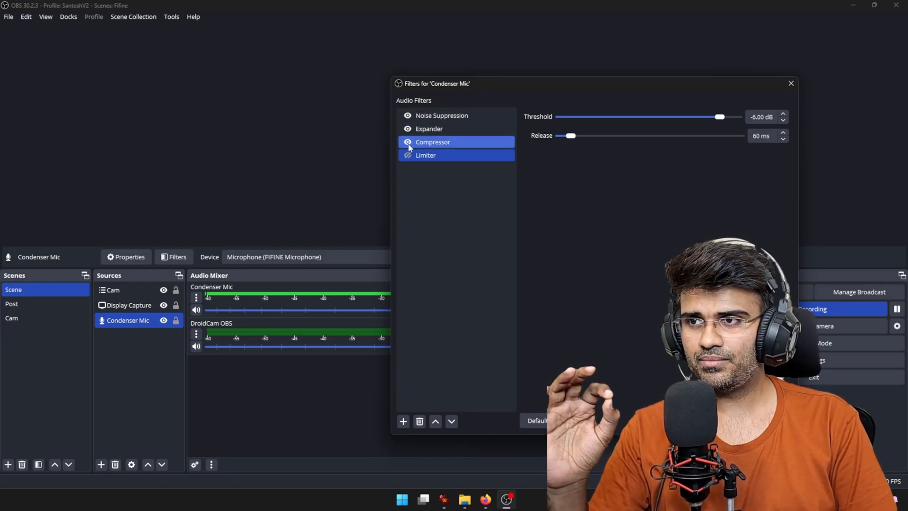
click(407, 142)
click(407, 156)
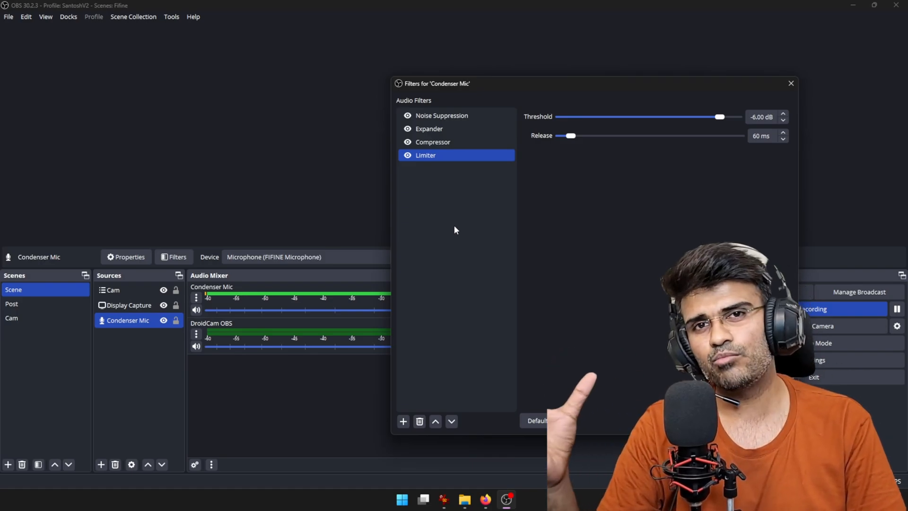
- Add a VST 2.x Plug-in filter to the Condenser Mic below the Limiter and view its list of available plug-ins
click(403, 422)
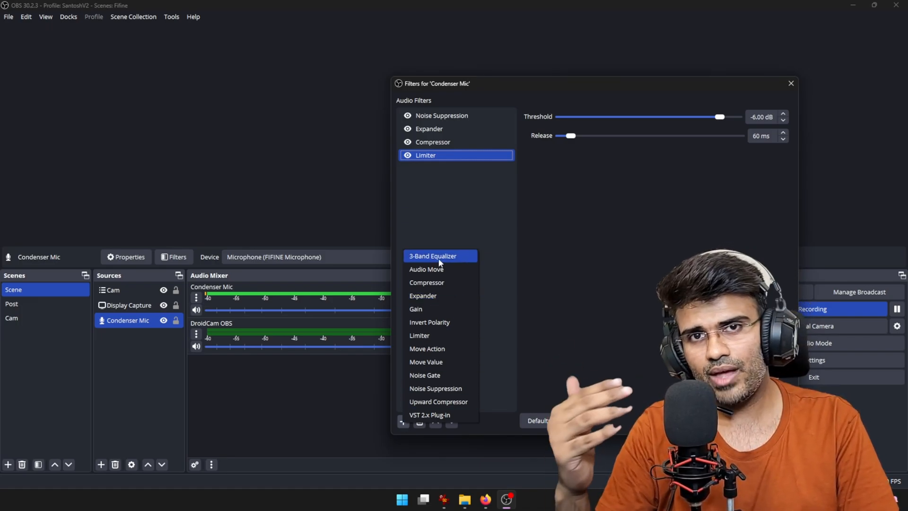
click(467, 225)
click(404, 421)
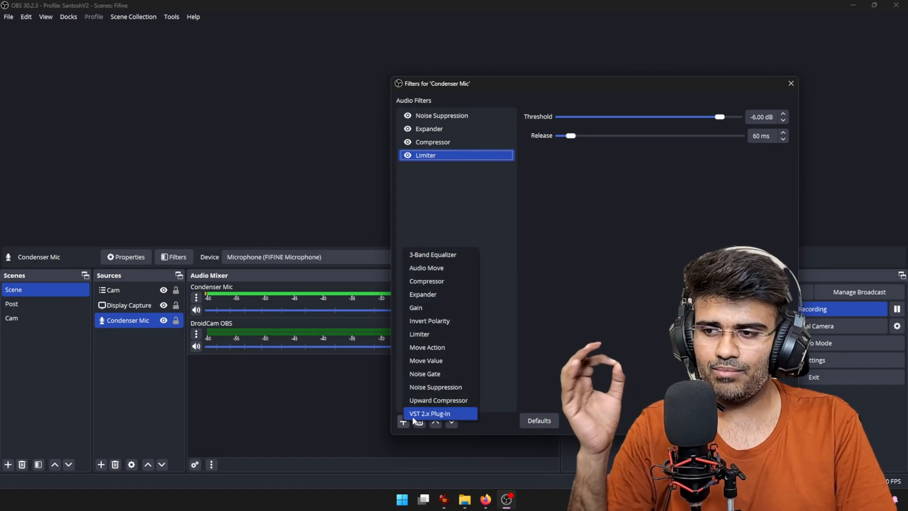
click(429, 414)
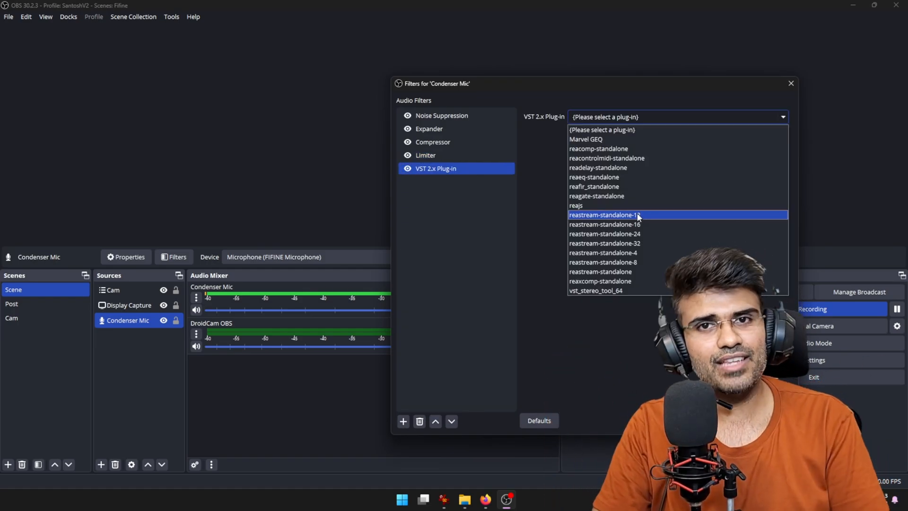
click(613, 381)
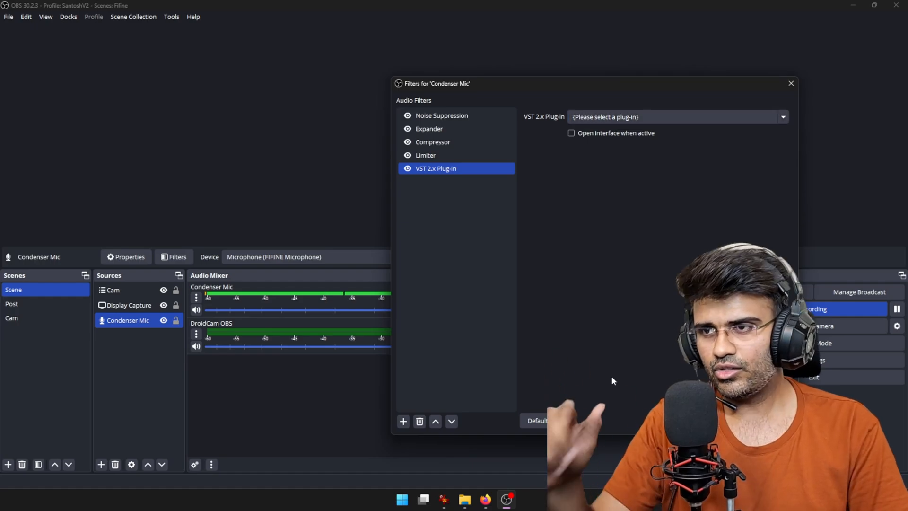
- Switch to Firefox, search for "reaper plugins" in a new tab, open the ReaPlugs download page, and return to OBS
click(485, 499)
key(ctrl+t)
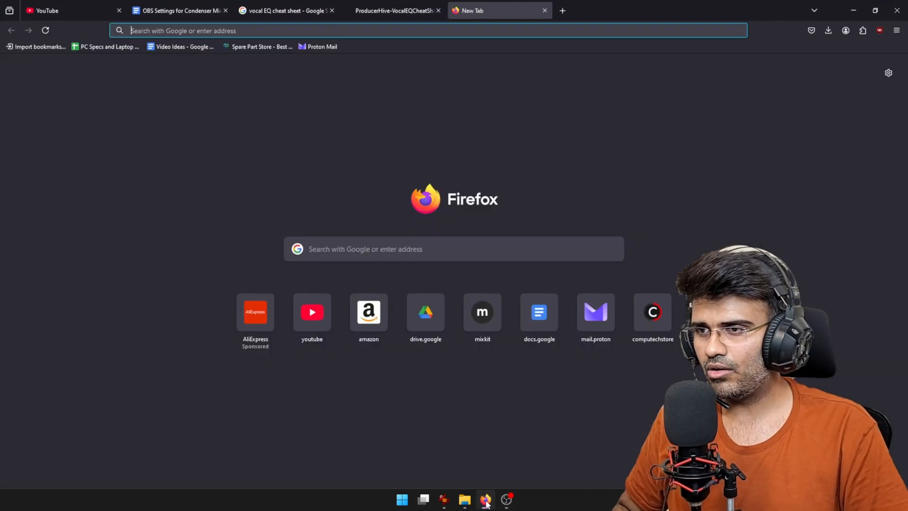
text(re)
text(aper pl)
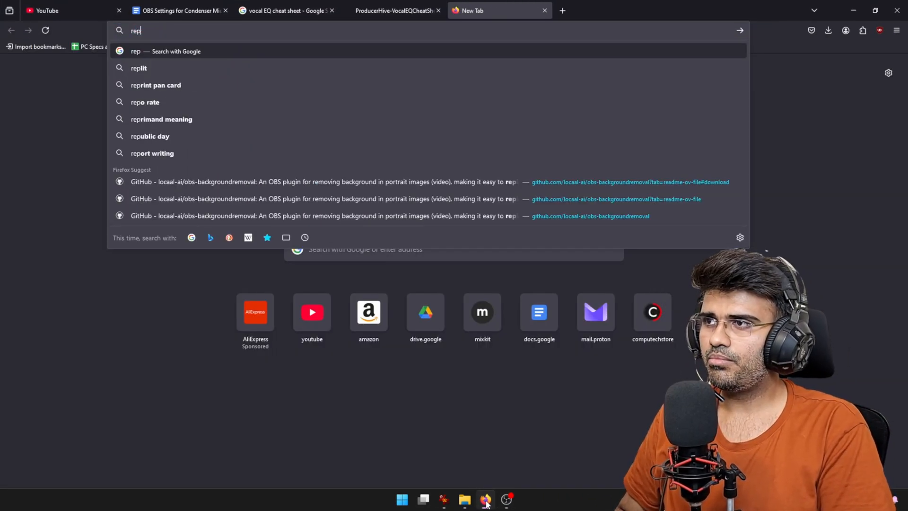
text(ugins)
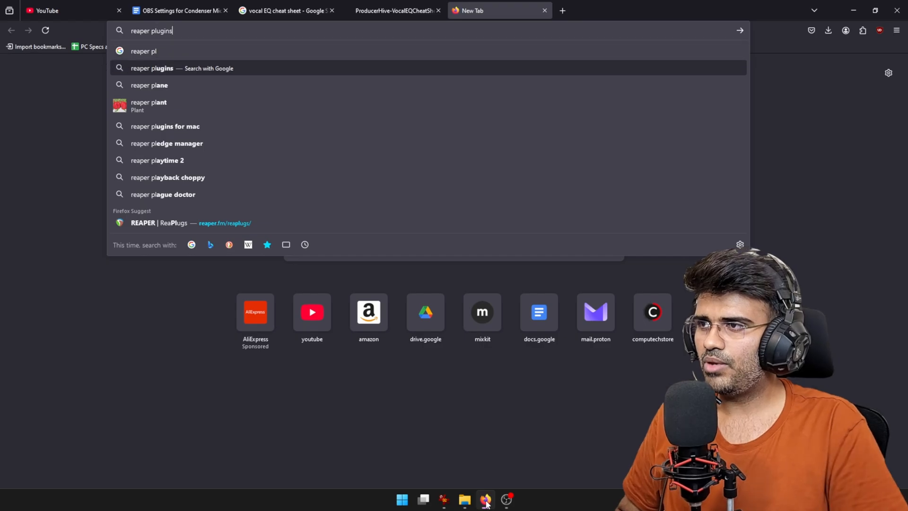
key(Return)
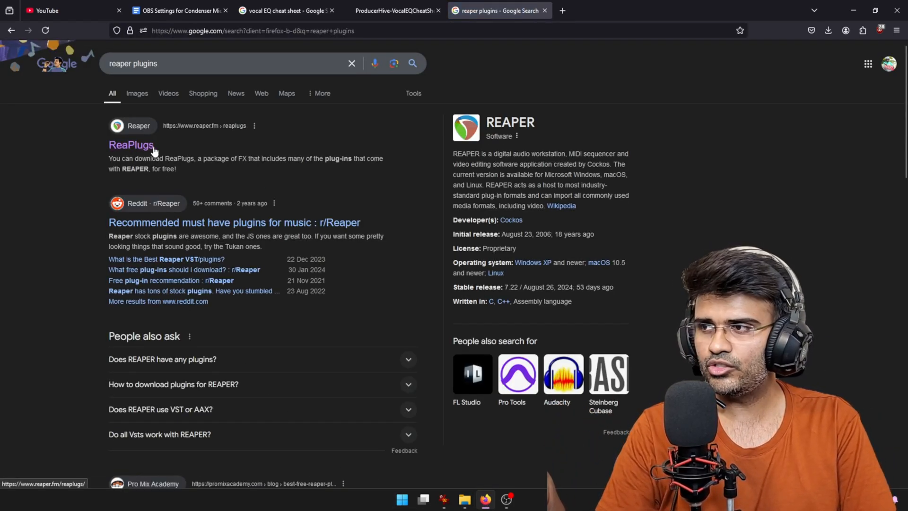
click(138, 146)
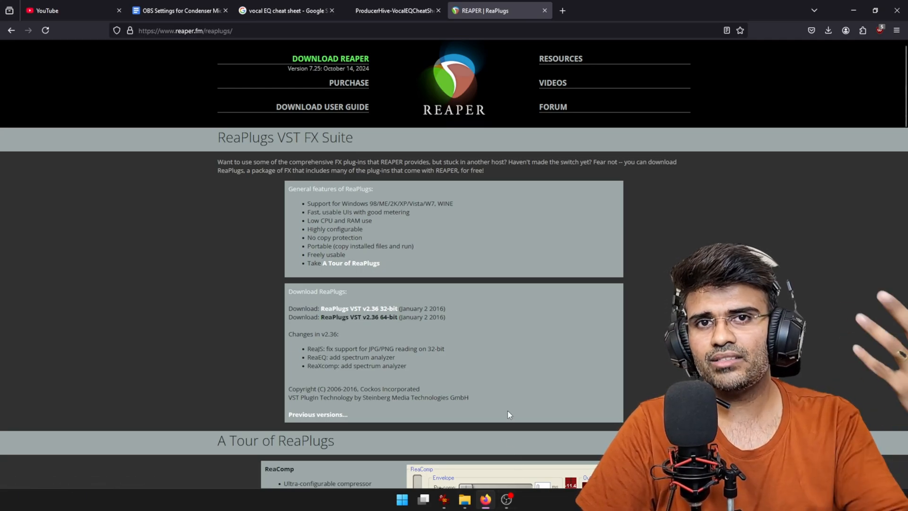
click(486, 500)
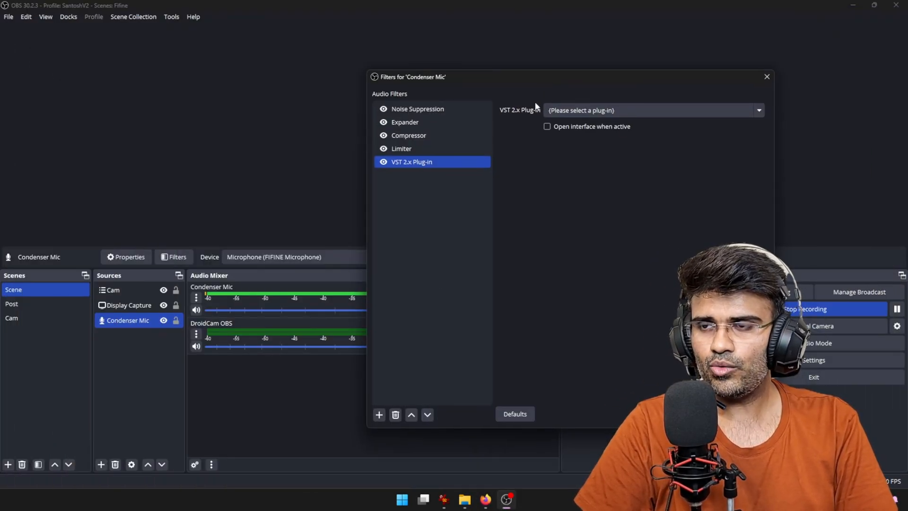
- Load reaeq-standalone in the VST 2.x Plug-in filter and open its plug-in interface
click(380, 414)
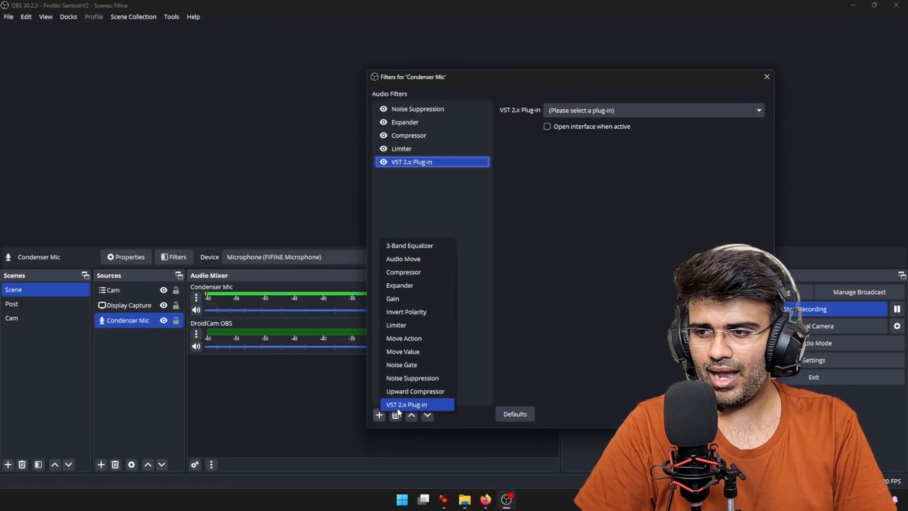
click(414, 404)
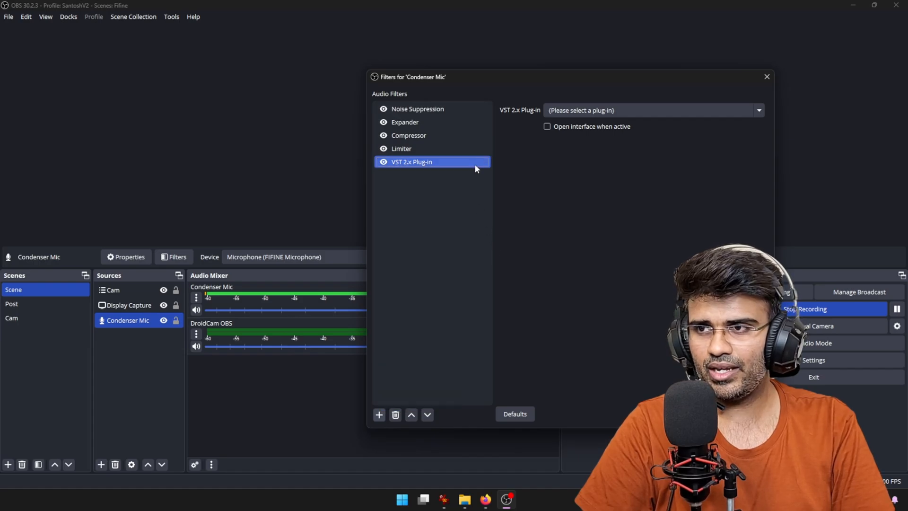
click(601, 111)
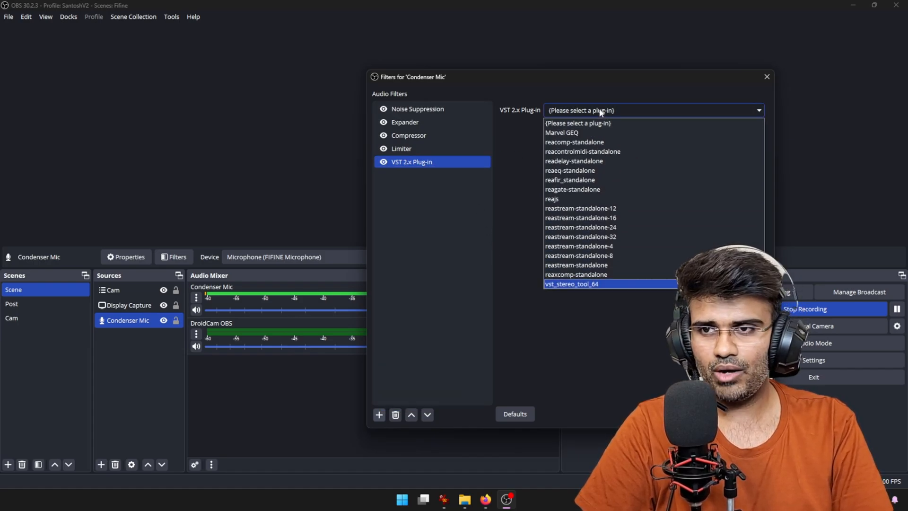
click(574, 171)
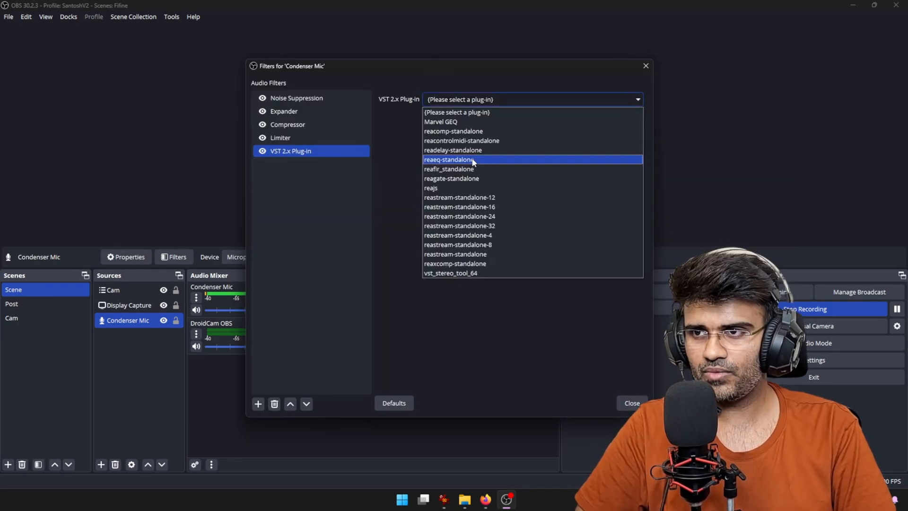
click(472, 159)
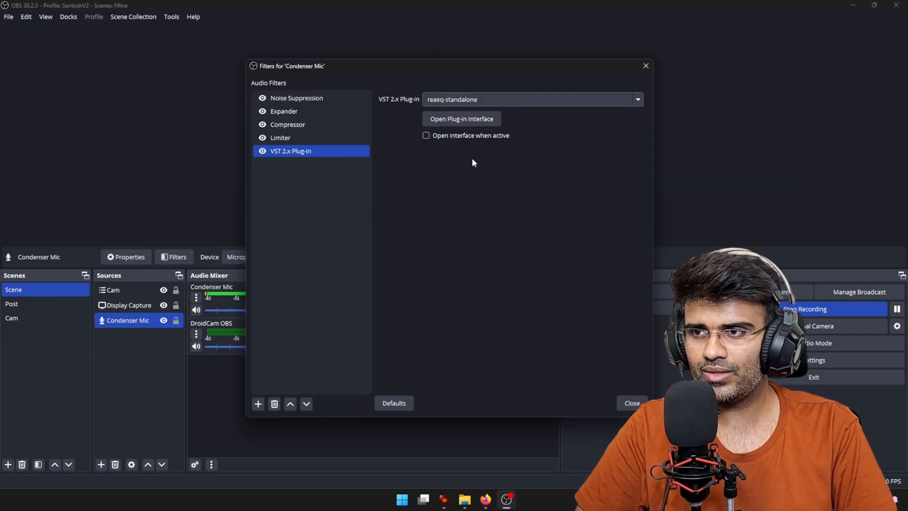
click(487, 122)
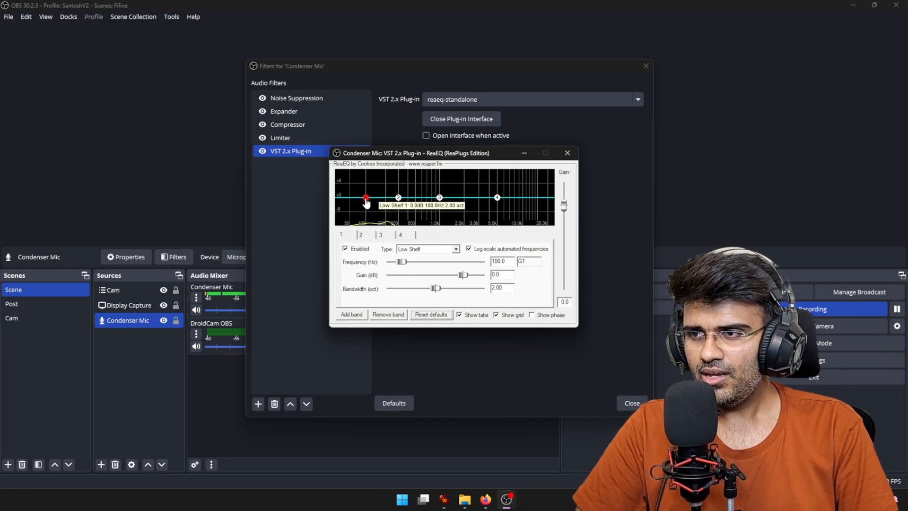
- Set ReaEQ's low shelf band 1 to about 83 Hz with its gain lowered to -inf to cut the low rumble
drag(366, 203, 363, 203)
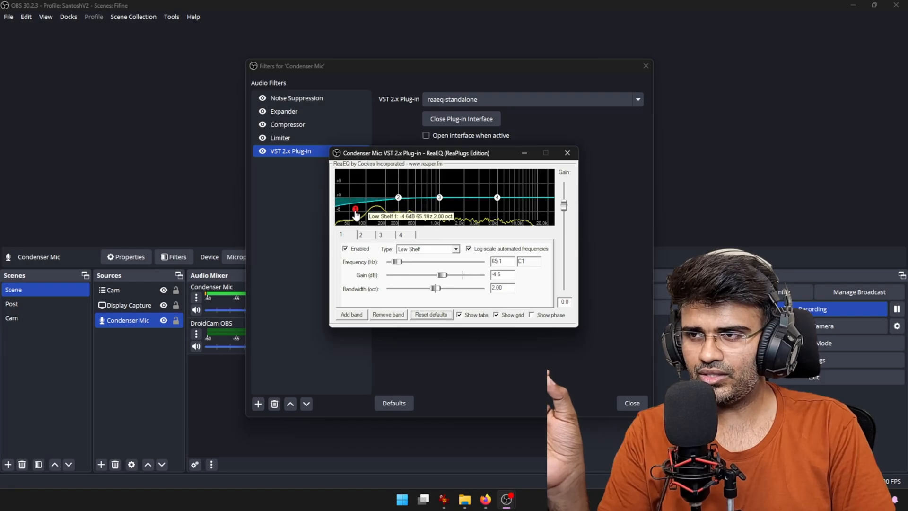
drag(355, 230, 363, 250)
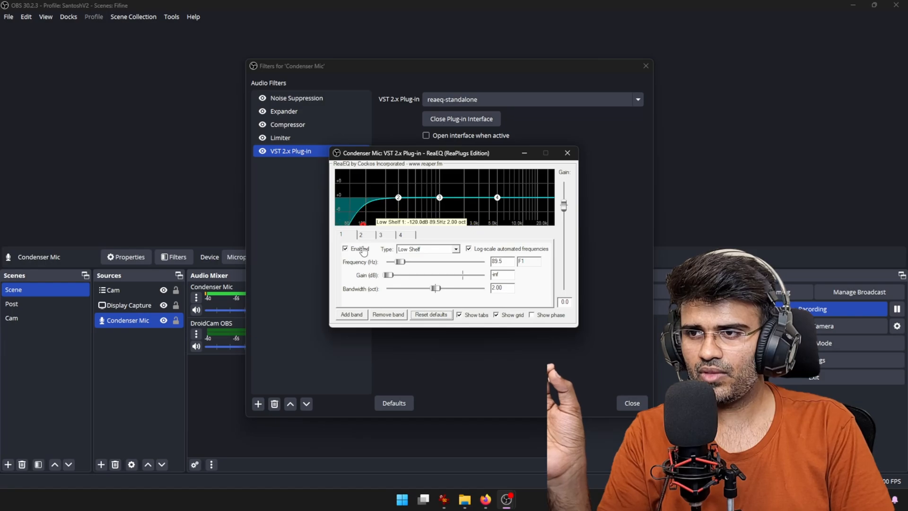
drag(361, 248, 360, 248)
mouse_move(360, 225)
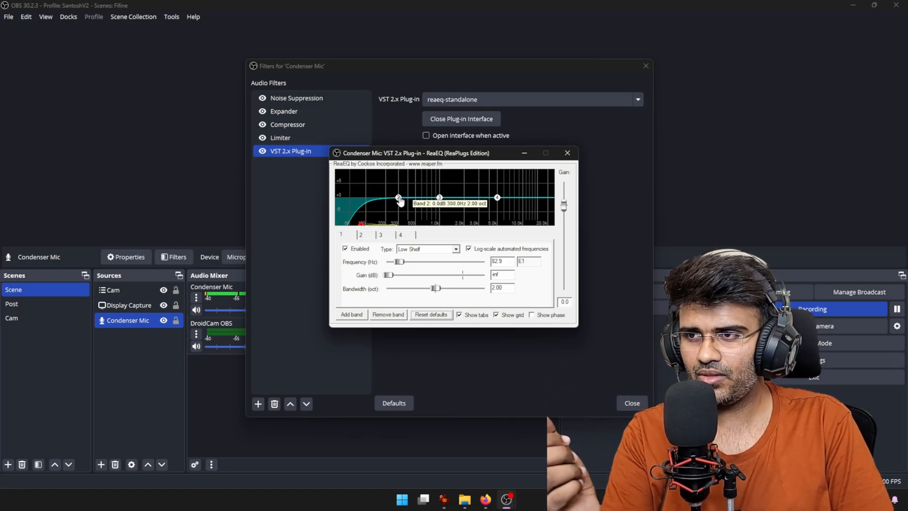
- Set band 2 to a 3.2 dB gain at about 304 Hz and band 3 to -3.8 dB at 1000 Hz
drag(399, 197, 399, 181)
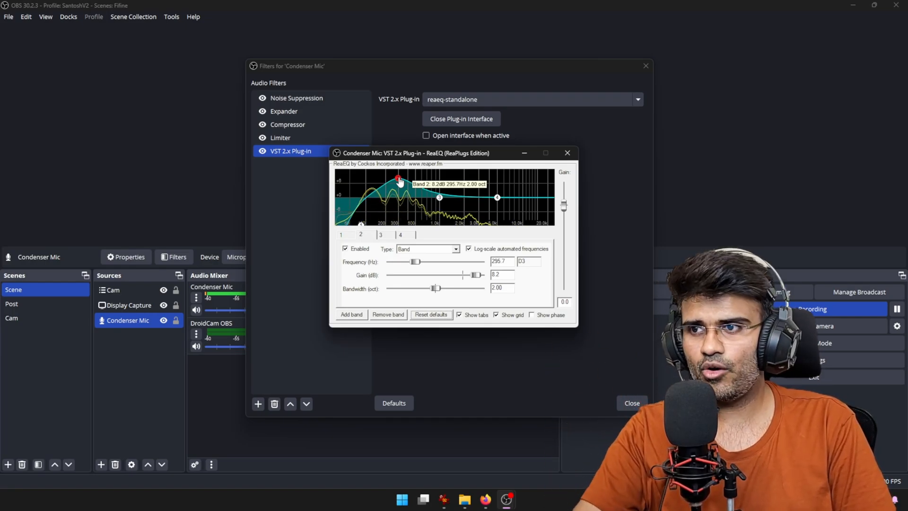
drag(400, 182, 400, 186)
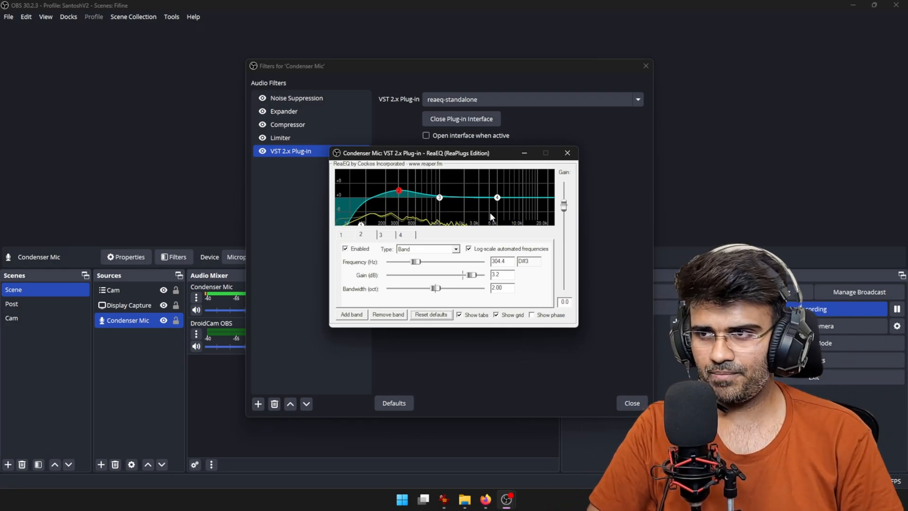
mouse_move(440, 198)
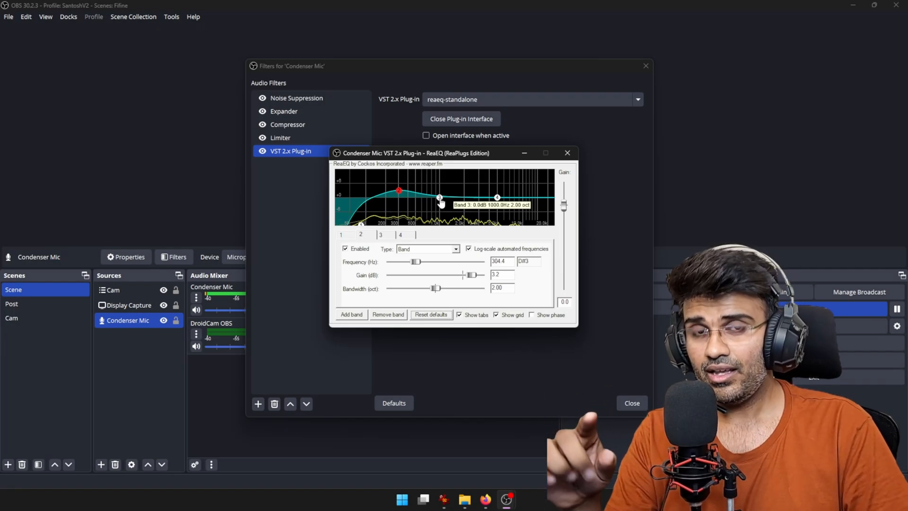
drag(439, 198, 442, 179)
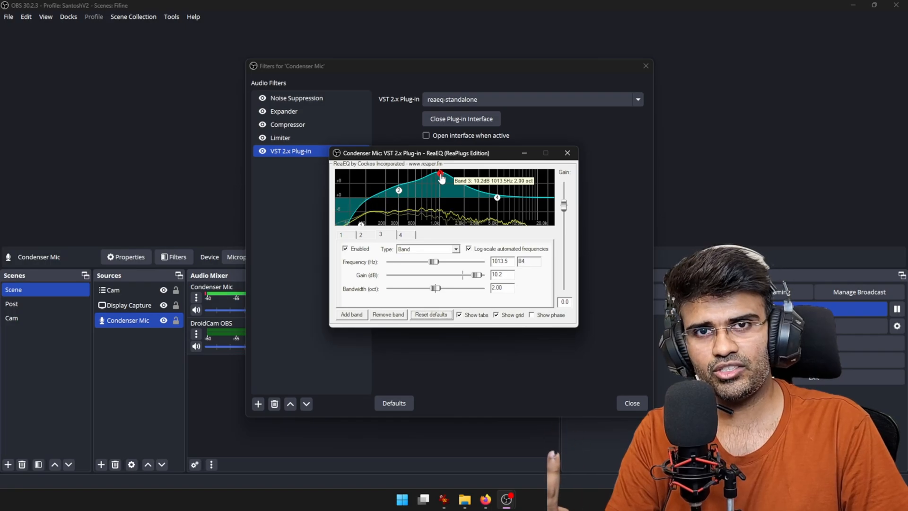
drag(441, 178, 442, 188)
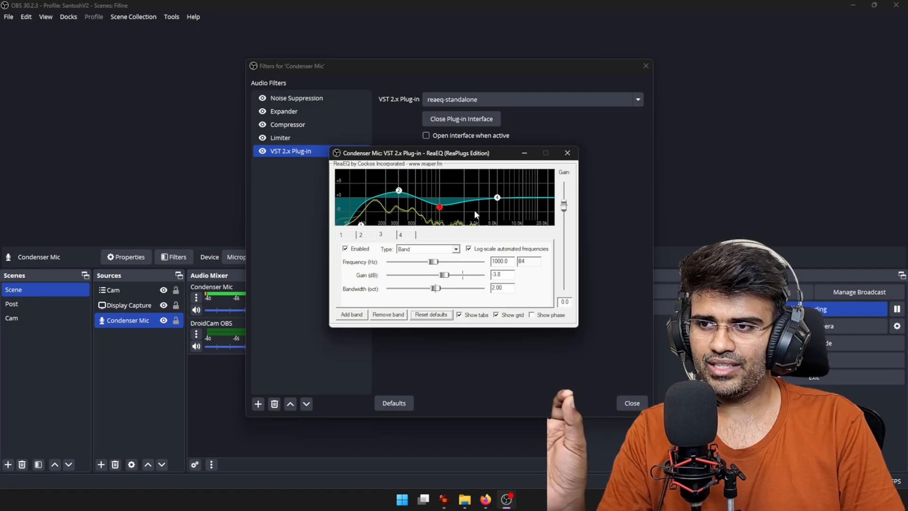
- Add a fifth band to ReaEQ, place it at about 2540 Hz and raise its gain slightly
mouse_move(496, 201)
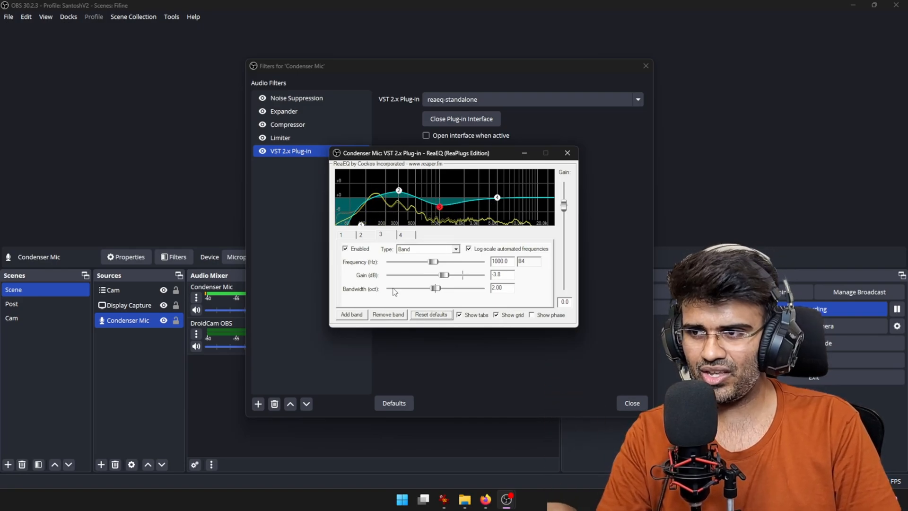
click(351, 315)
drag(427, 201, 476, 201)
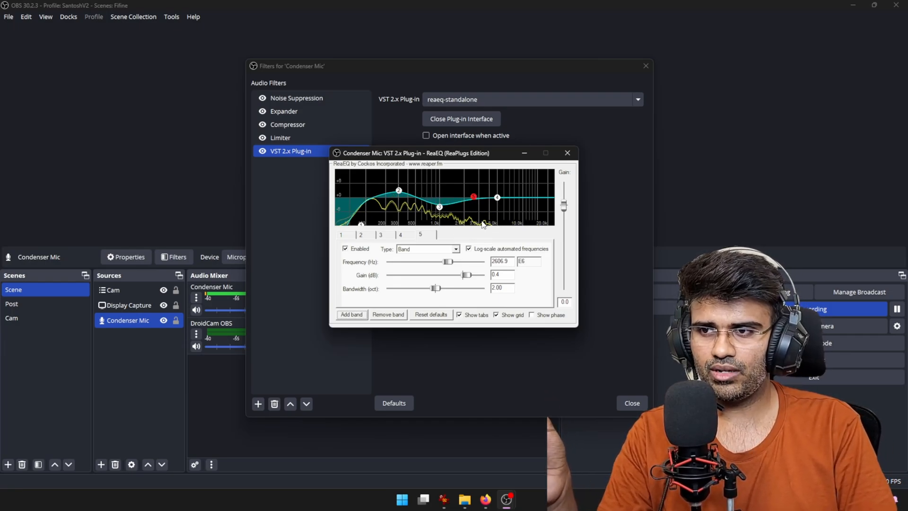
drag(476, 199, 475, 200)
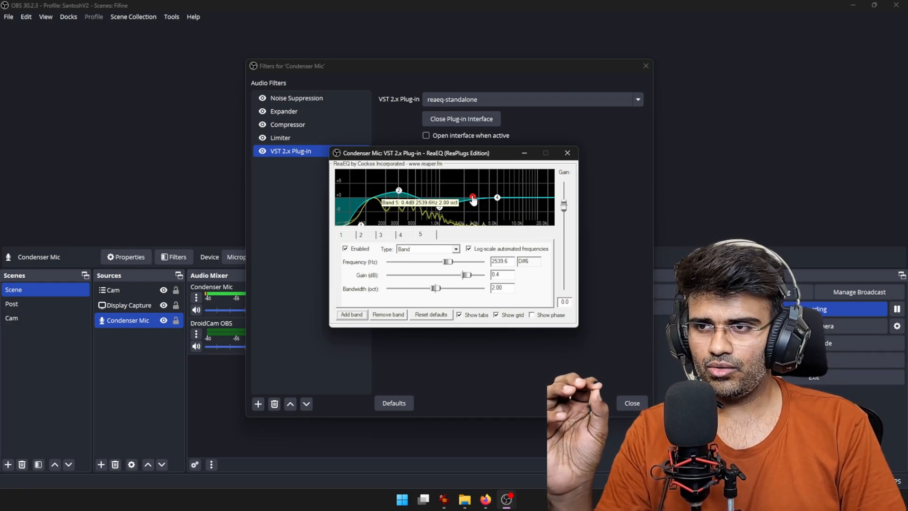
mouse_move(474, 200)
mouse_down()
mouse_move(473, 178)
mouse_move(474, 194)
mouse_up()
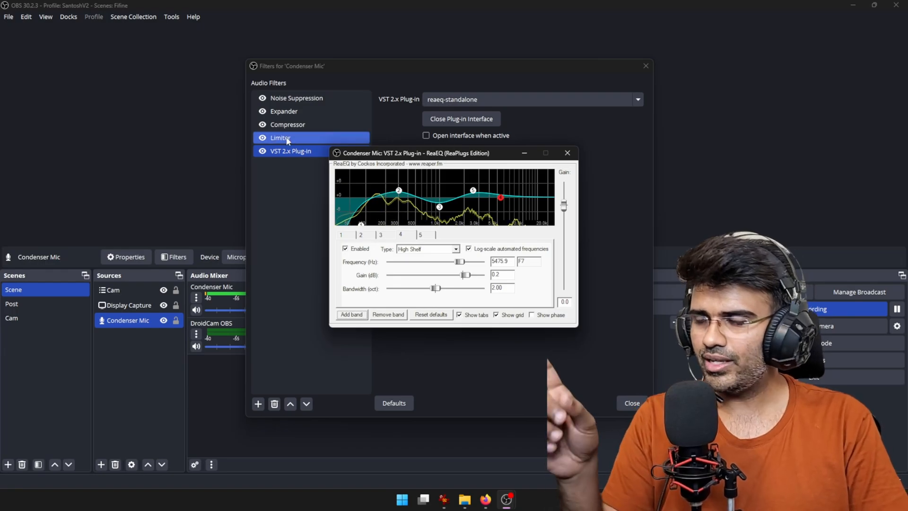
- Disable the Noise Suppression filter and bring the ReaEQ plug-in window back to the front
click(263, 102)
mouse_move(507, 492)
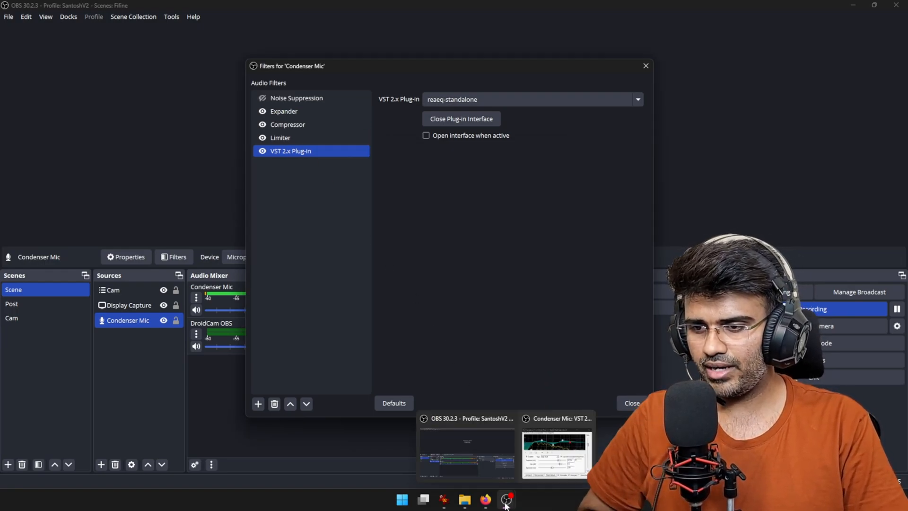
click(553, 455)
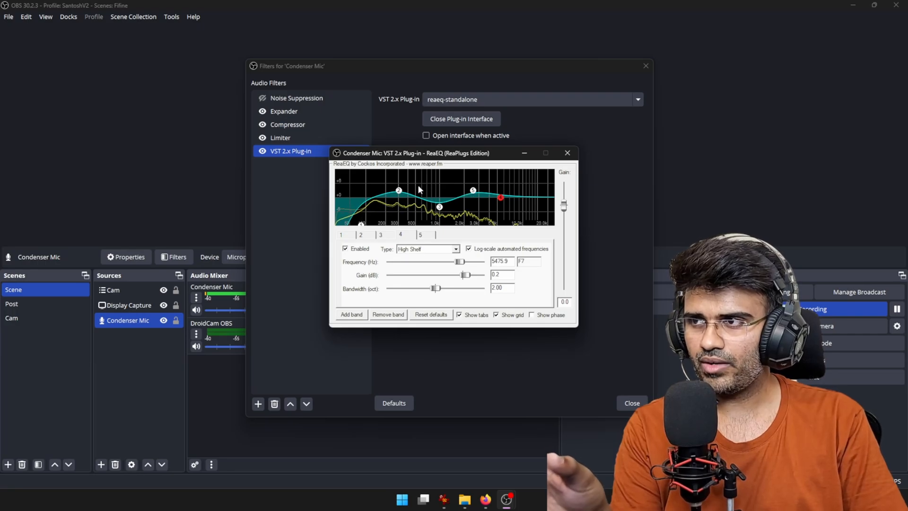
- Change band 4 to type Band and set it to about 5768 Hz, -120 dB gain and a bandwidth of 0.74 oct
mouse_move(501, 201)
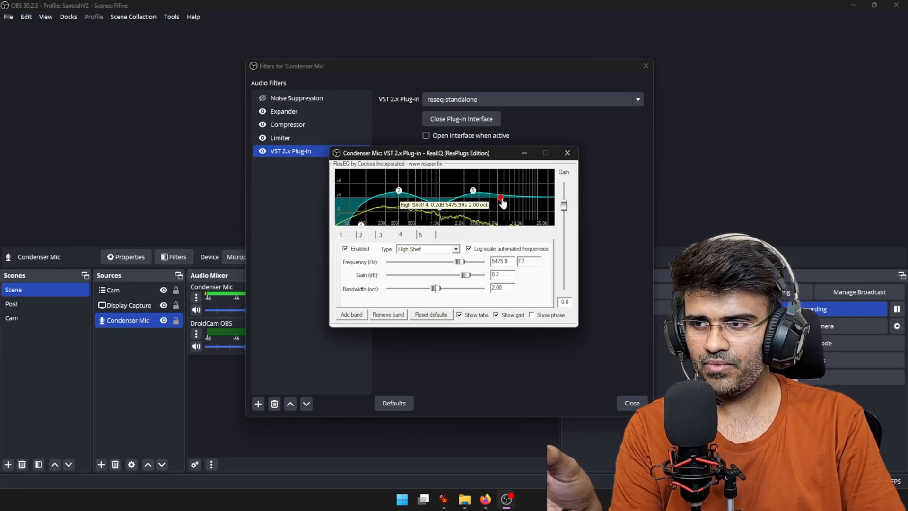
click(450, 251)
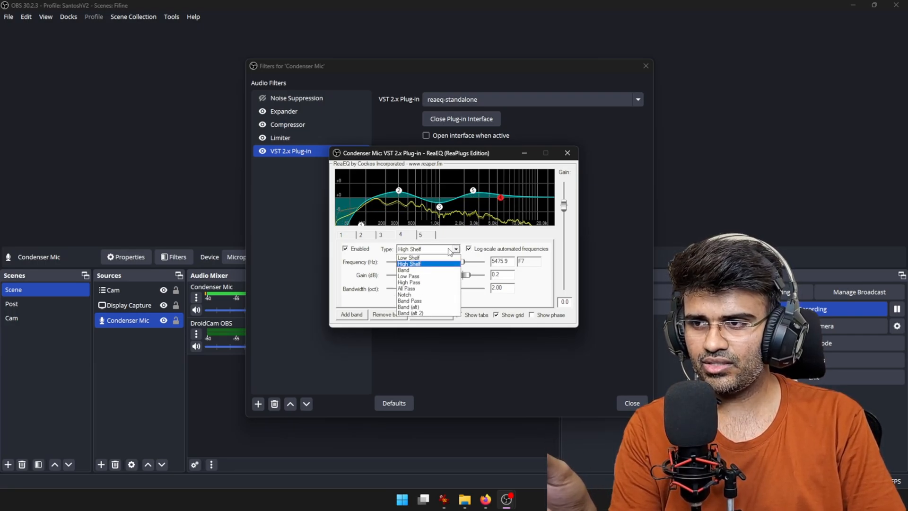
click(433, 274)
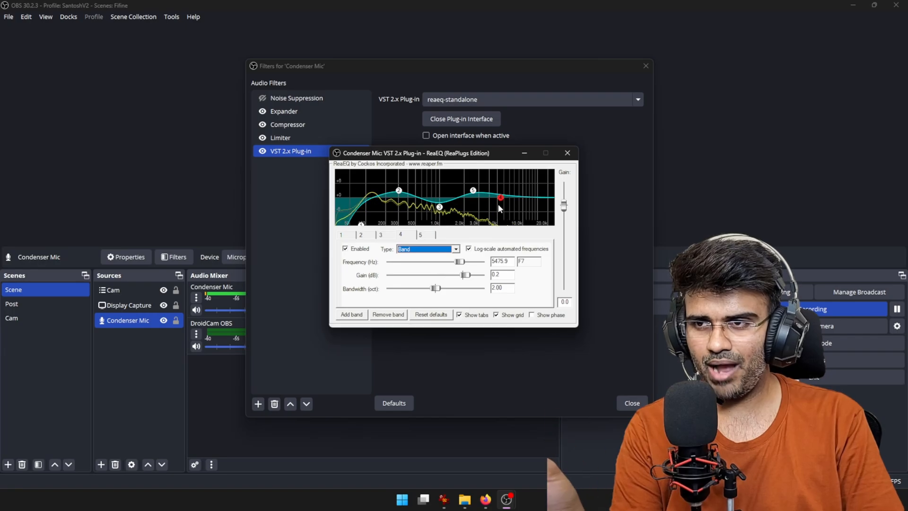
drag(500, 197, 504, 232)
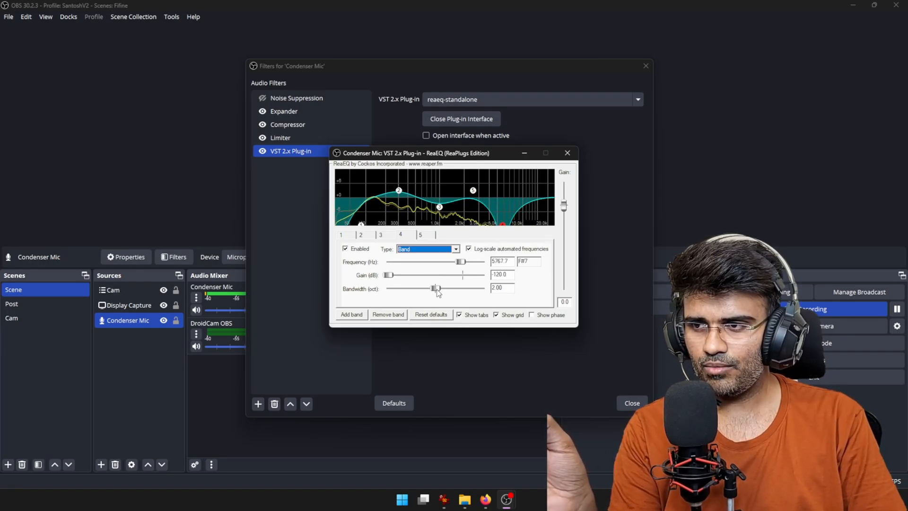
drag(435, 288, 408, 294)
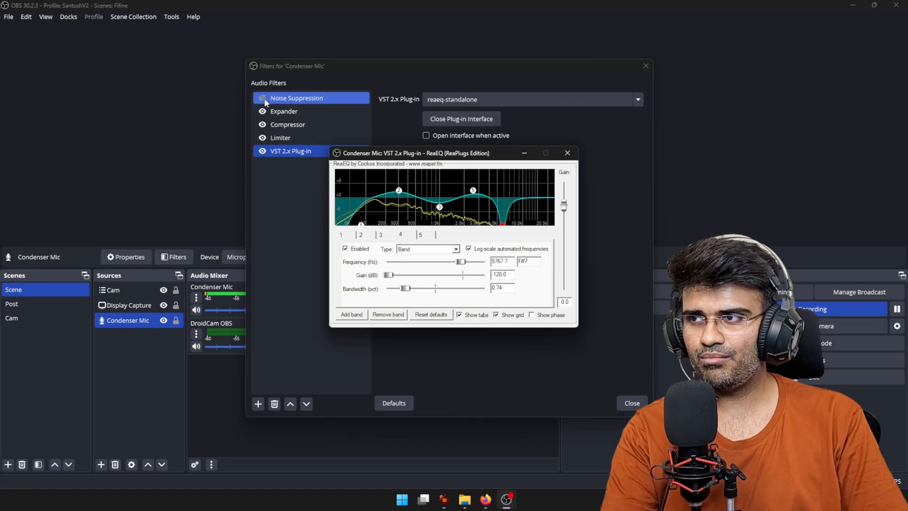
- Add a sixth band to ReaEQ and place it at about 12555 Hz with a 3.0 dB gain
click(314, 158)
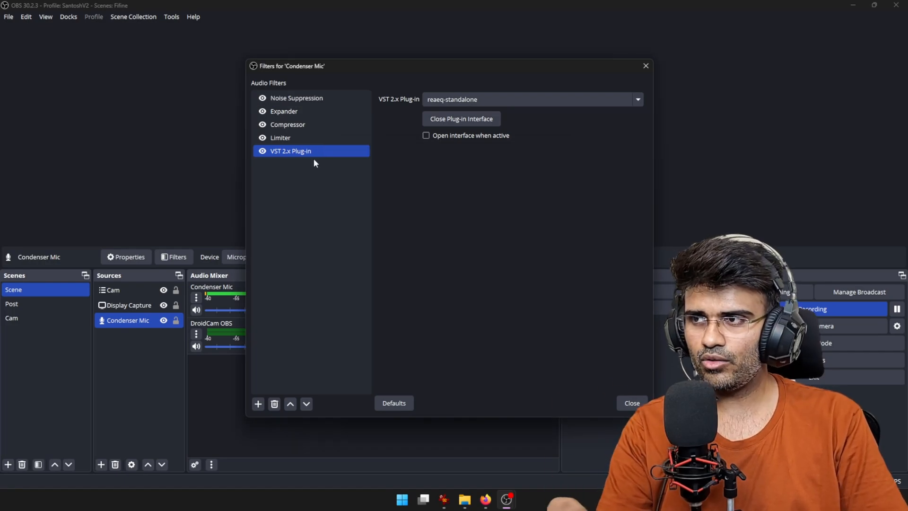
mouse_move(506, 500)
click(530, 454)
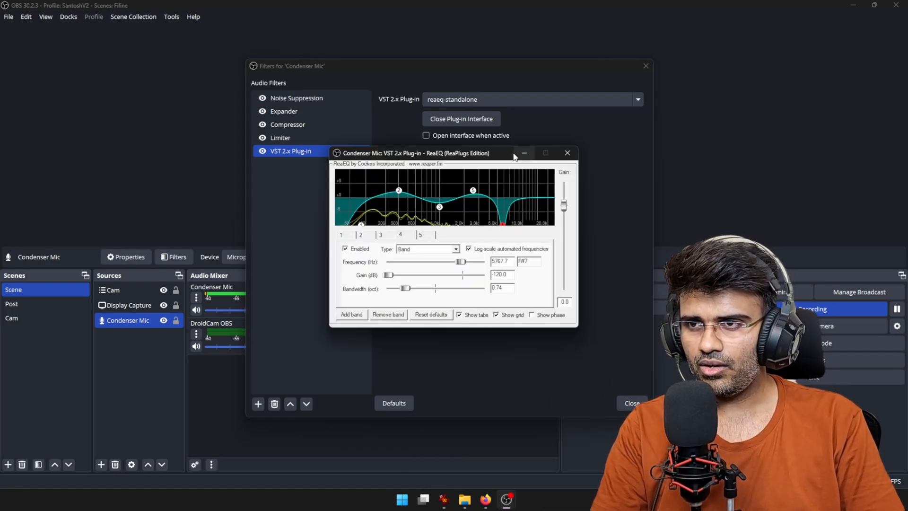
drag(514, 156, 518, 149)
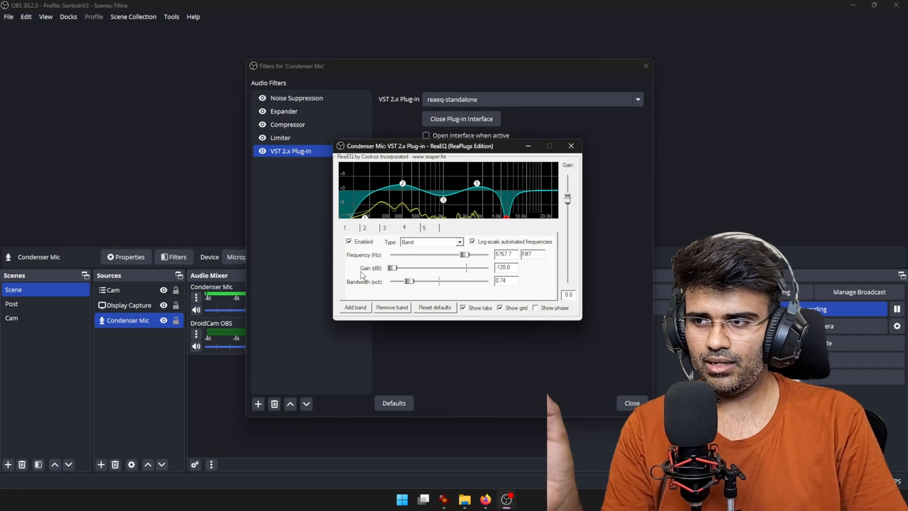
click(359, 308)
drag(434, 191, 539, 187)
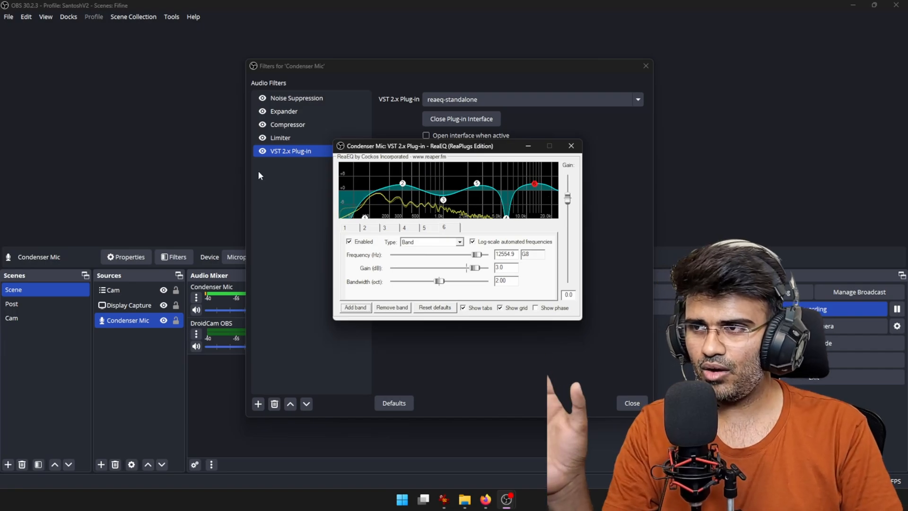
- Toggle the VST 2.x Plug-in filter to compare the sound, and inspect the settings of ReaEQ bands 3, 2 and 1
click(262, 151)
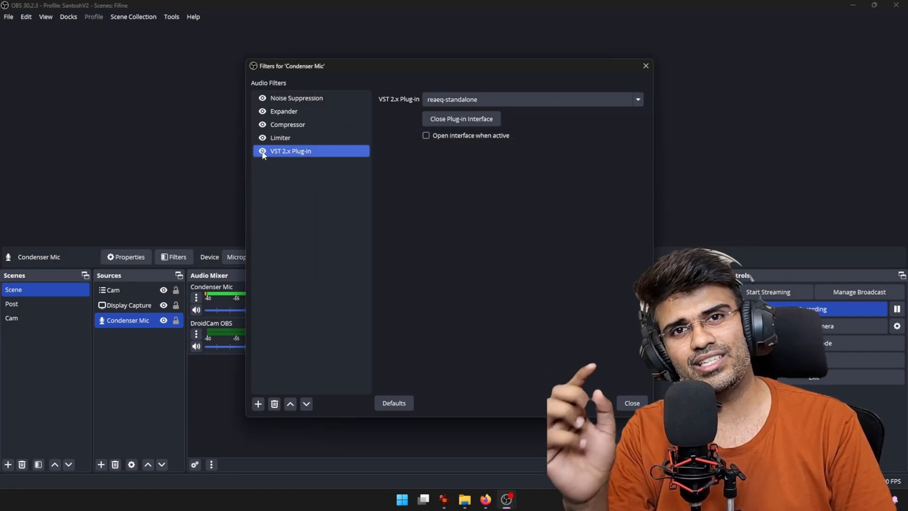
mouse_move(506, 500)
click(547, 454)
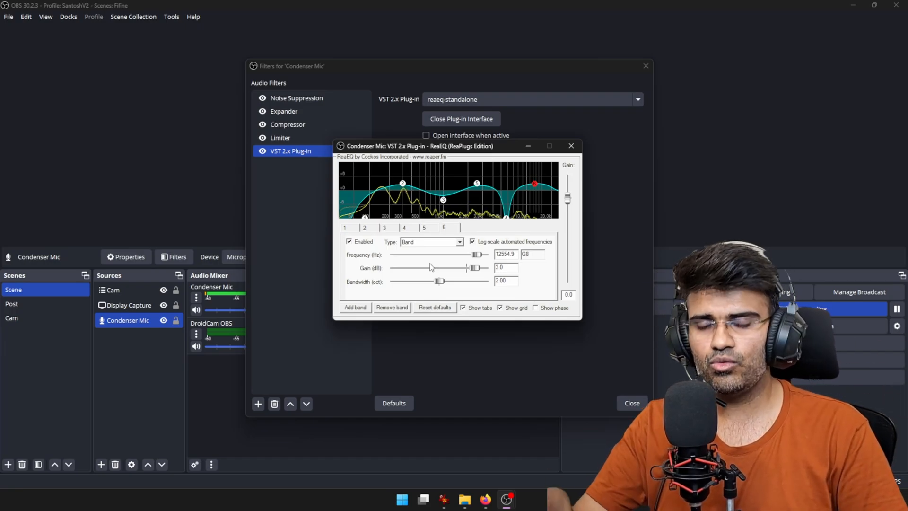
mouse_move(443, 201)
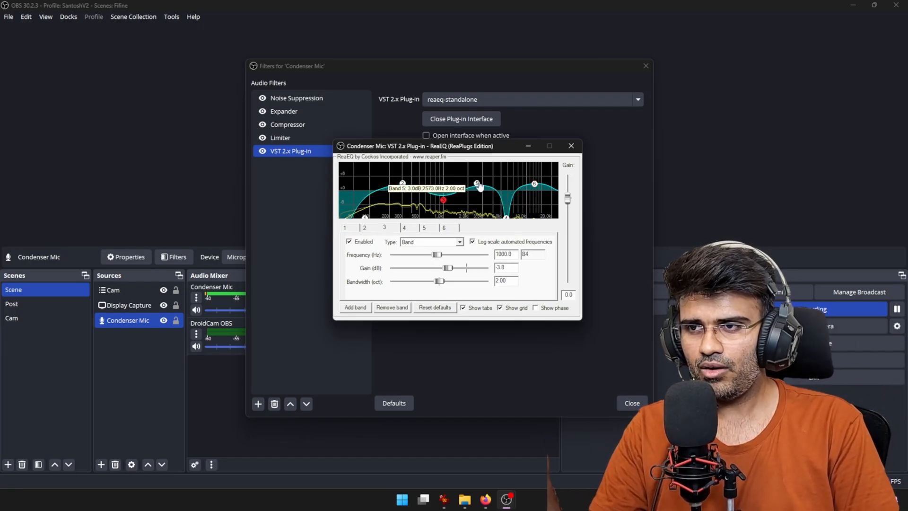
click(402, 184)
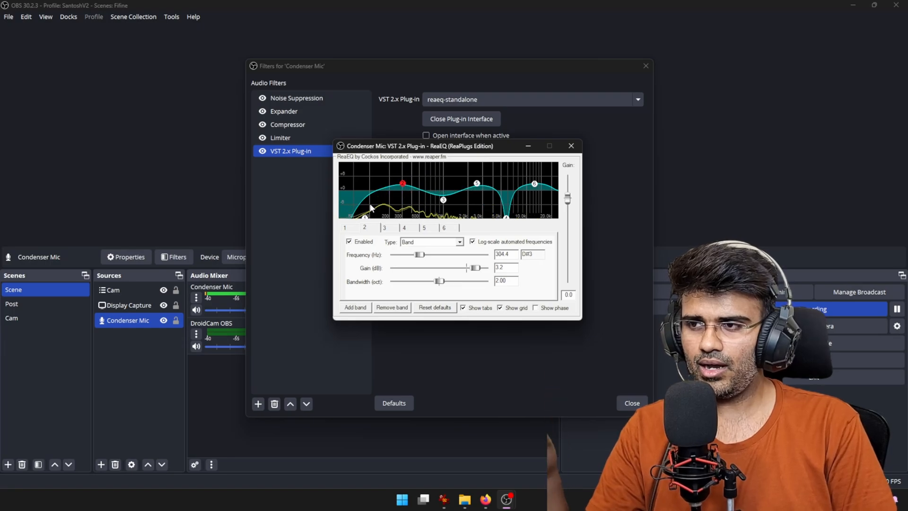
click(366, 217)
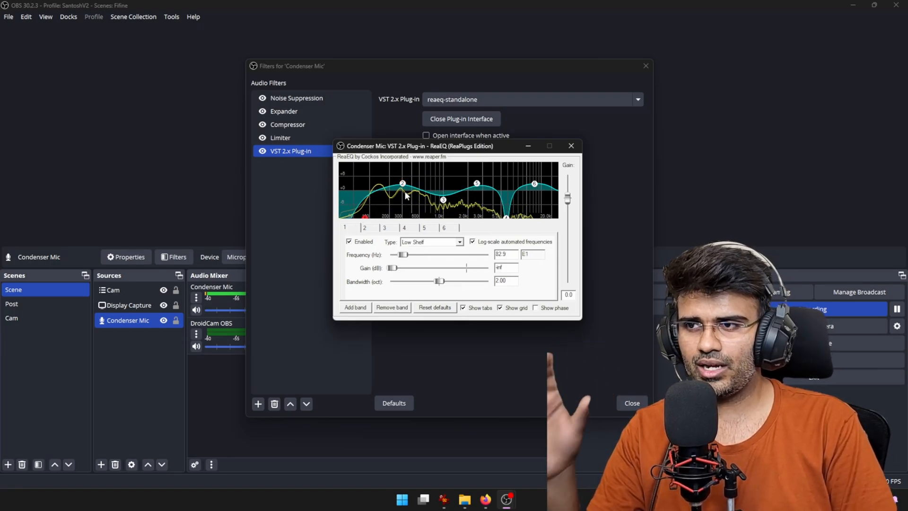
mouse_move(405, 188)
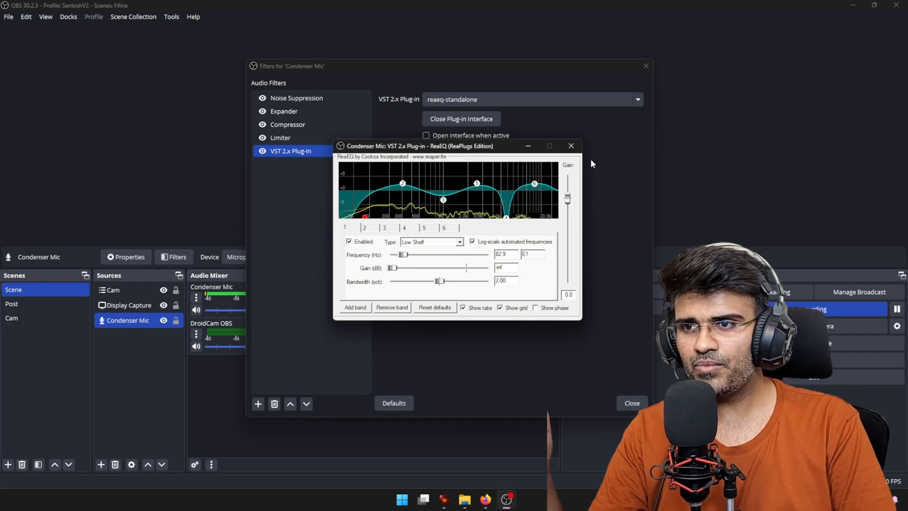
- Review ReaEQ bands 6, 2, 5 and 1 again and look through the filter types available for band 1
click(534, 183)
click(403, 182)
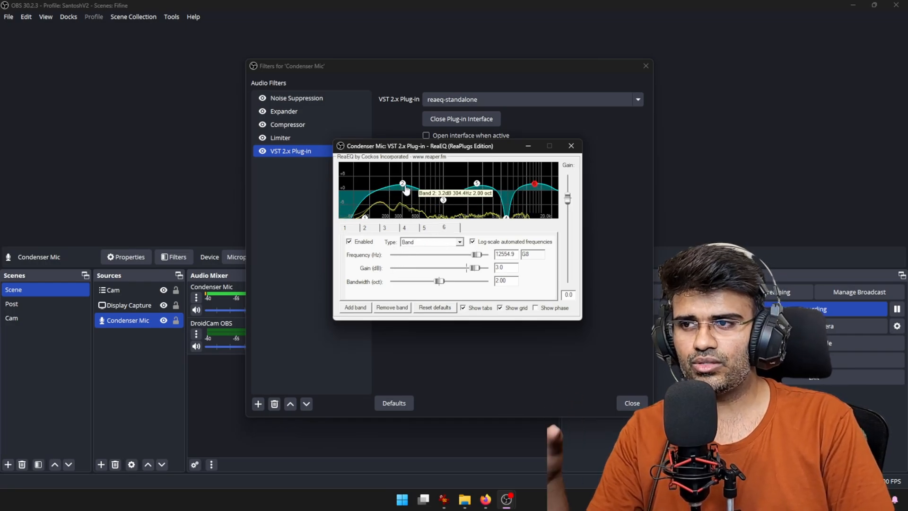
mouse_move(445, 203)
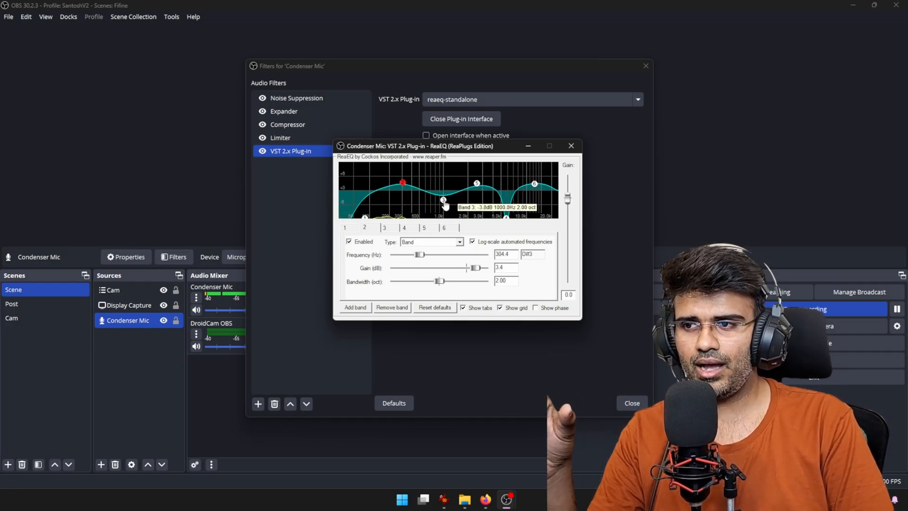
click(476, 183)
click(533, 184)
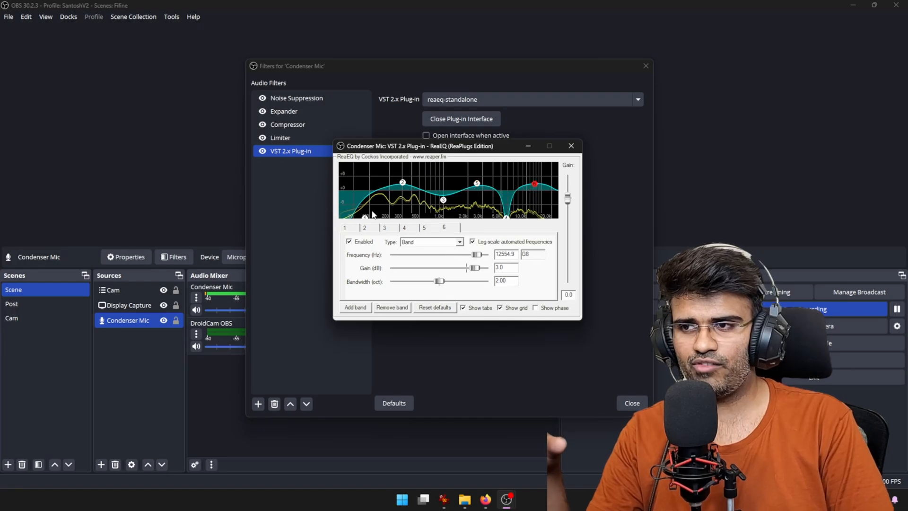
click(365, 218)
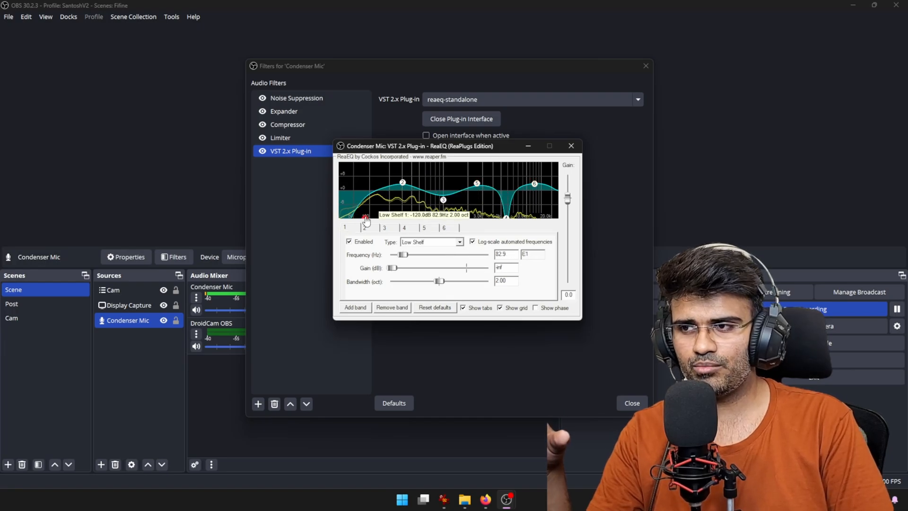
click(421, 243)
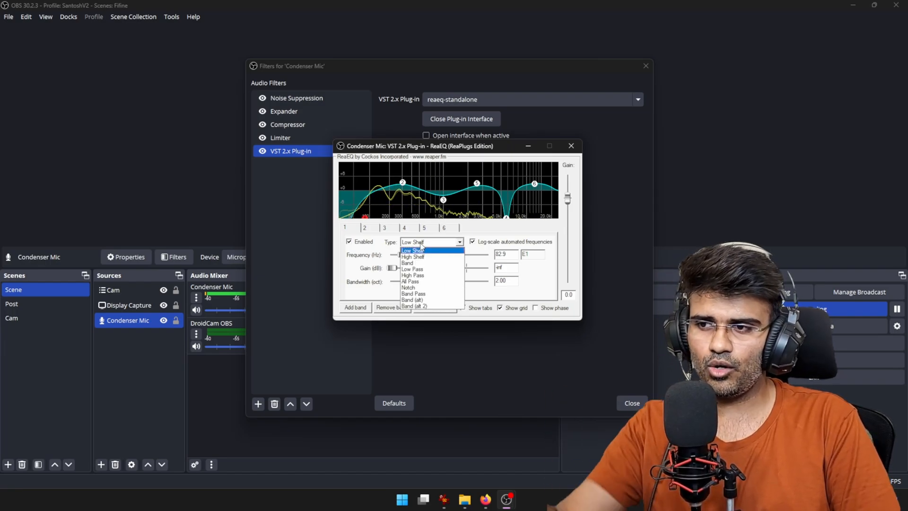
click(387, 242)
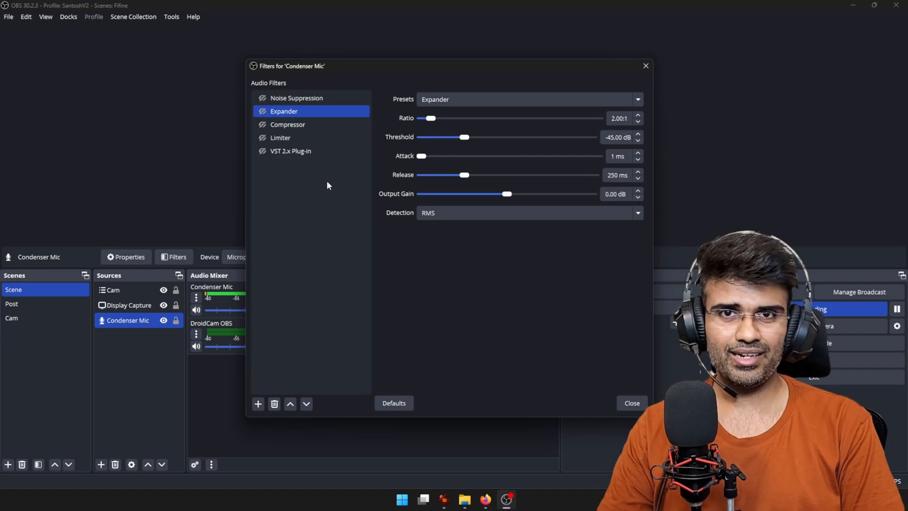
- Enable the Noise Suppression, Expander, Compressor, Limiter and VST 2.x Plug-in filters on the Condenser Mic
click(283, 101)
click(262, 98)
click(263, 111)
click(262, 125)
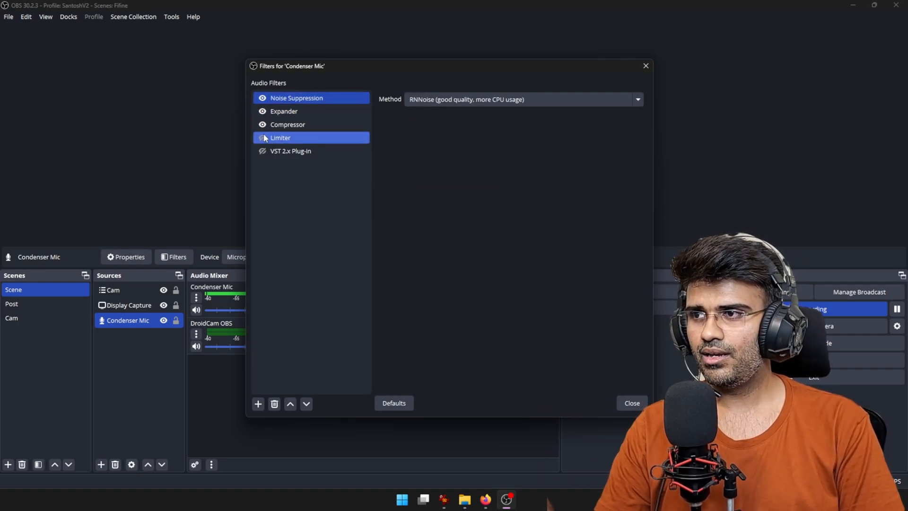
click(263, 138)
click(262, 151)
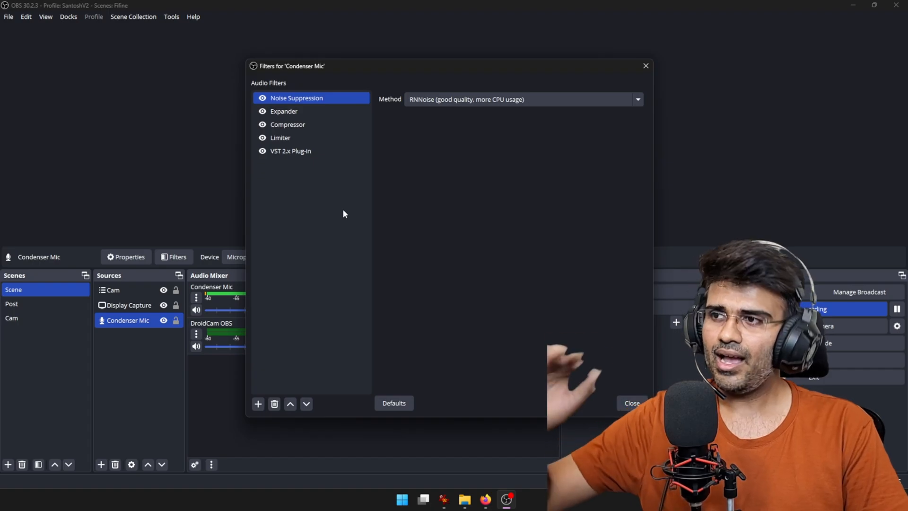
- Add a Gain filter to the Condenser Mic with the name Gain and set it to 4.00 dB
click(318, 151)
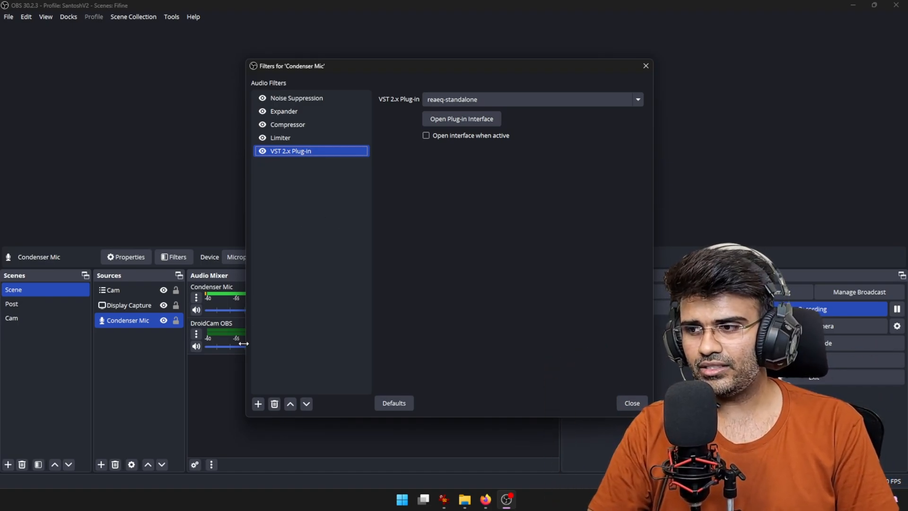
click(258, 404)
click(295, 288)
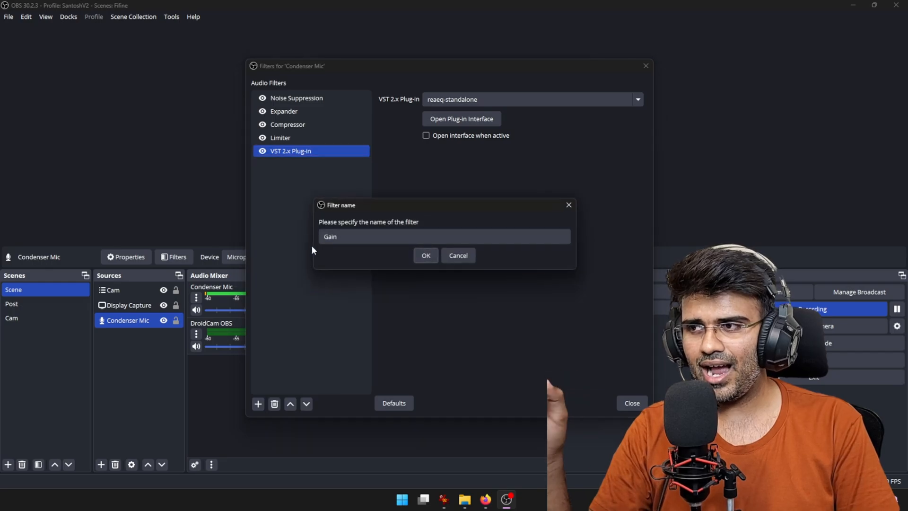
click(425, 256)
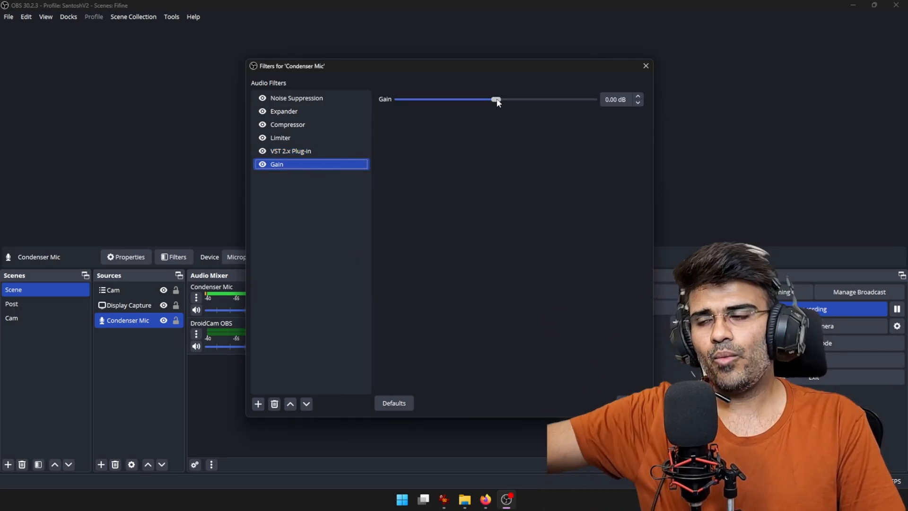
drag(498, 103, 511, 104)
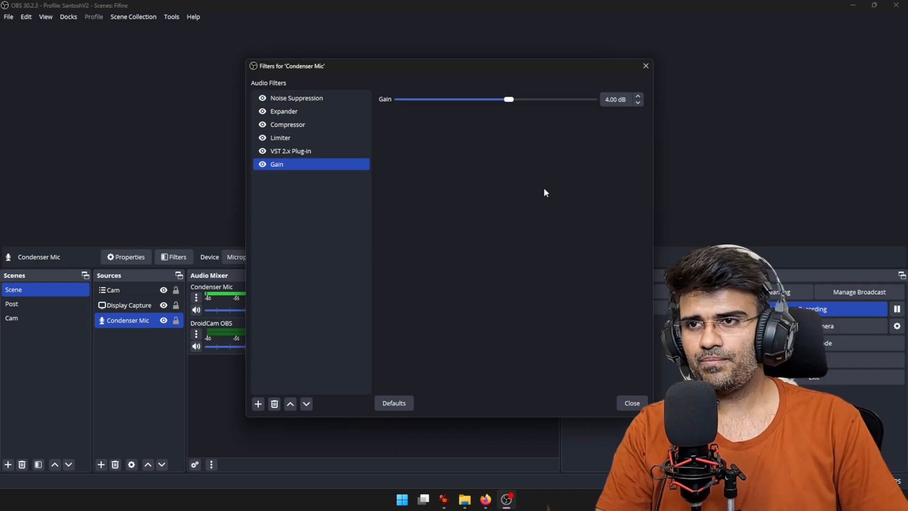
- Move the filters window aside, disable the Gain filter and delete it from the Condenser Mic
drag(487, 66, 807, 75)
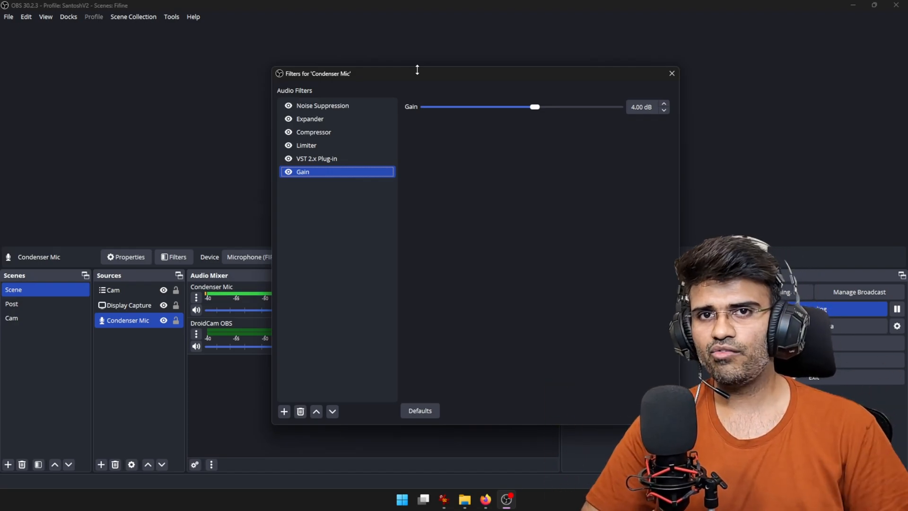
click(288, 173)
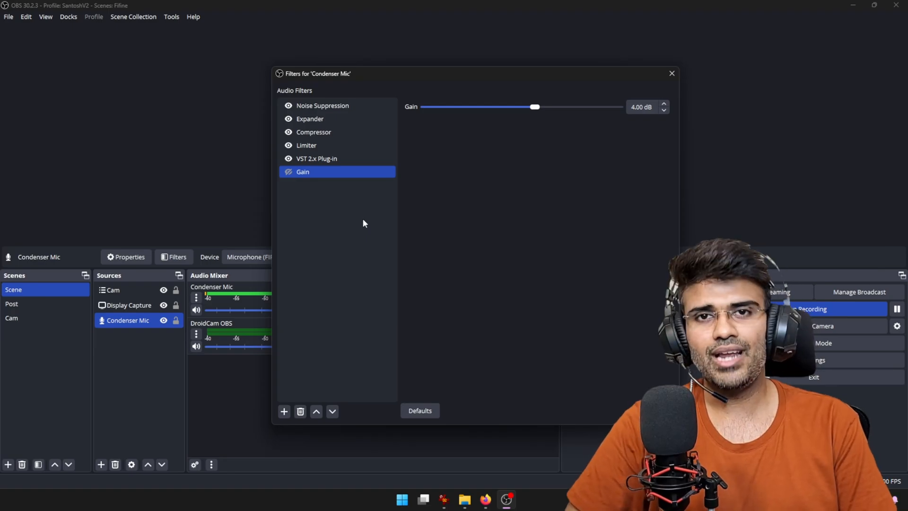
click(301, 412)
click(497, 259)
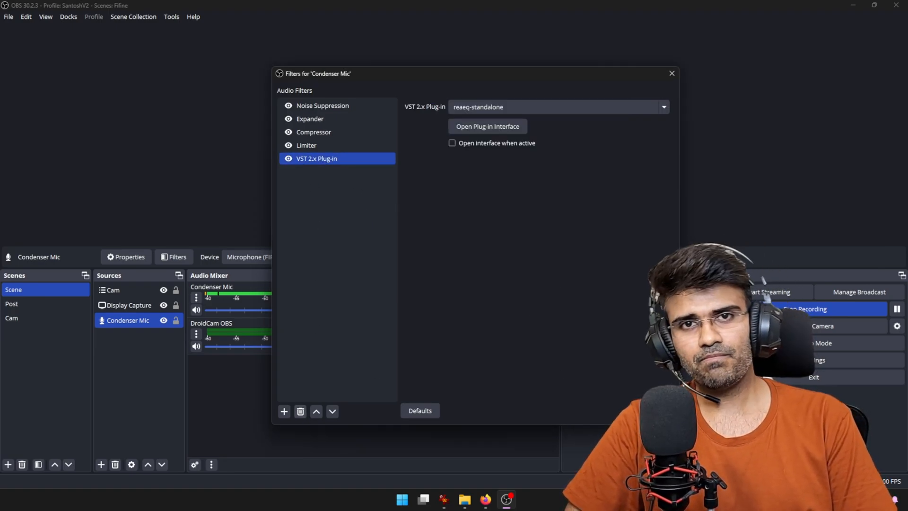